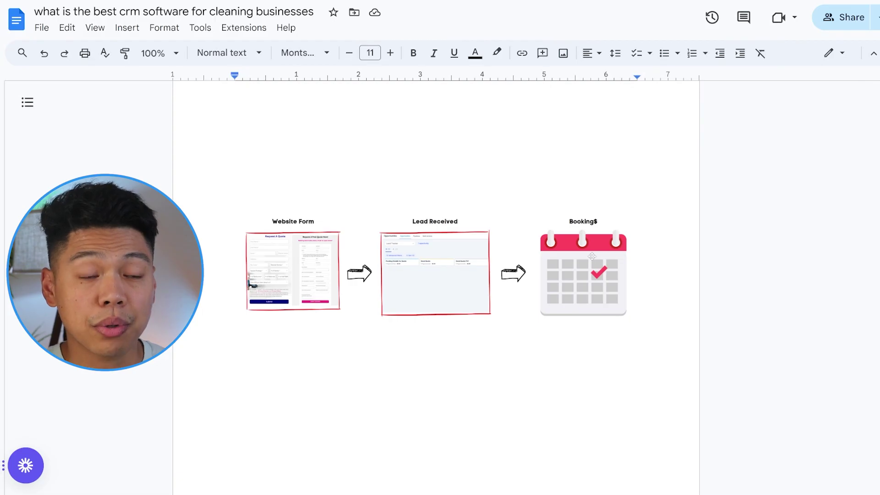
- Highlight the current clients' traffic sources: Facebook 85%, Instagram 10%, Referrals 5%
{"action": "scroll", "coordinate": [469, 261], "scroll_direction": "down", "scroll_amount": 10}
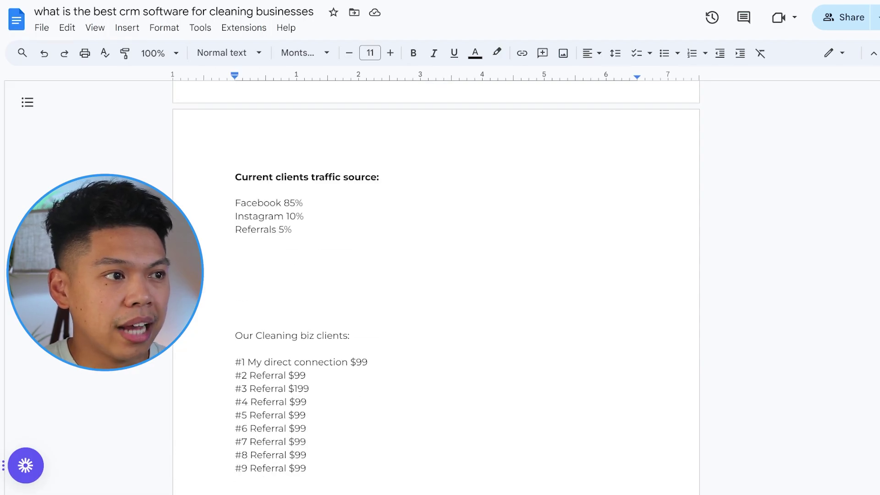
{"action": "left_click_drag", "start_coordinate": [379, 177], "coordinate": [234, 177]}
{"action": "left_click", "coordinate": [304, 216]}
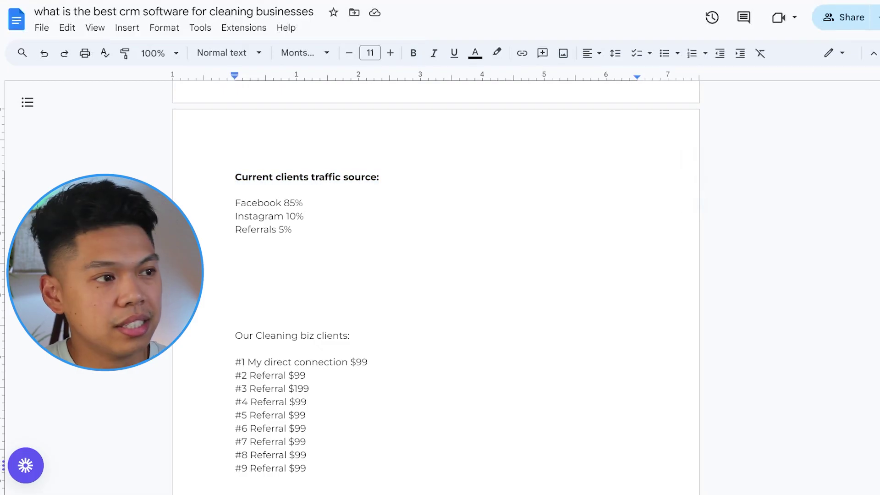
{"action": "scroll", "coordinate": [435, 284], "scroll_direction": "down", "scroll_amount": 1}
{"action": "left_click_drag", "start_coordinate": [304, 166], "coordinate": [235, 165]}
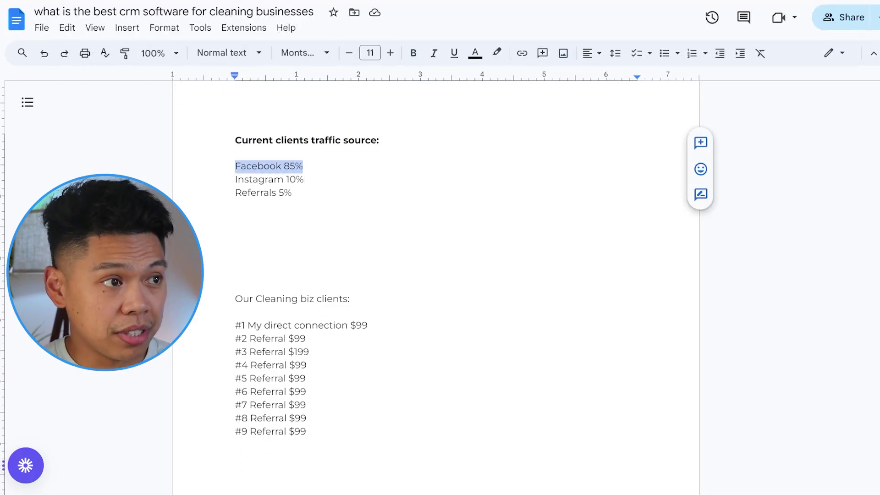
{"action": "left_click_drag", "start_coordinate": [304, 180], "coordinate": [235, 179]}
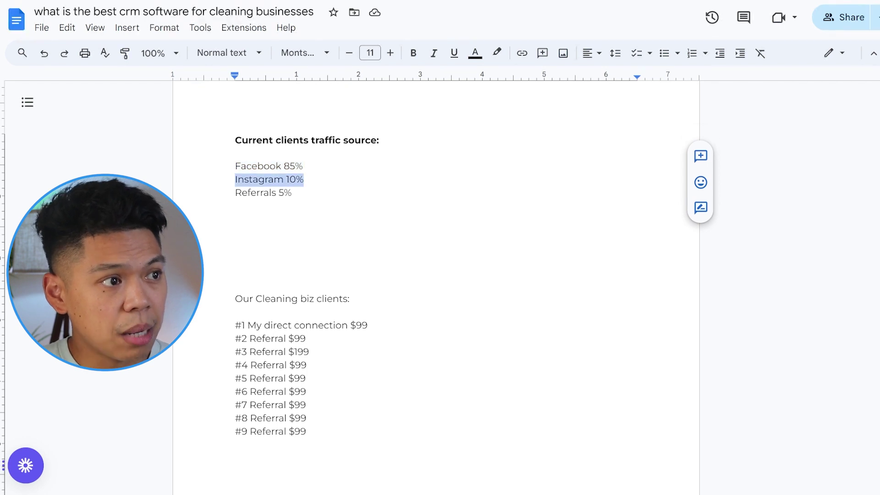
{"action": "left_click_drag", "start_coordinate": [292, 192], "coordinate": [234, 192]}
{"action": "left_click", "coordinate": [292, 192]}
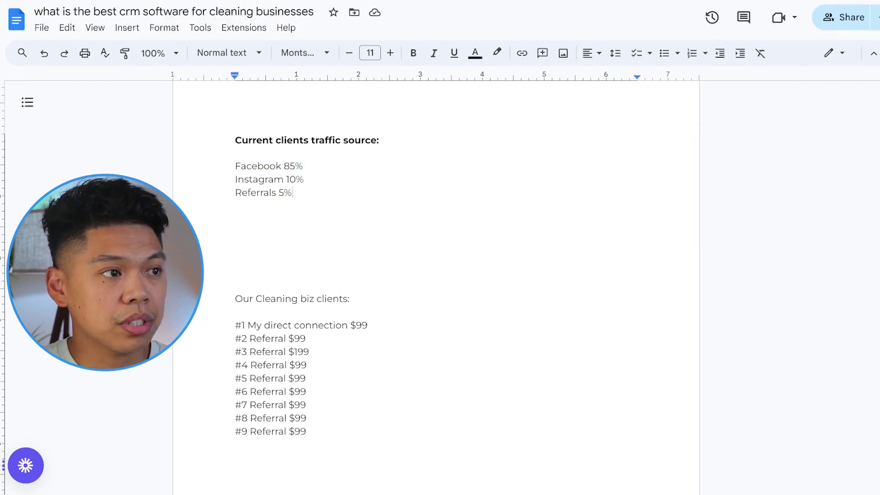
{"action": "left_click_drag", "start_coordinate": [292, 193], "coordinate": [164, 139]}
{"action": "scroll", "coordinate": [165, 139], "scroll_direction": "up", "scroll_amount": 1}
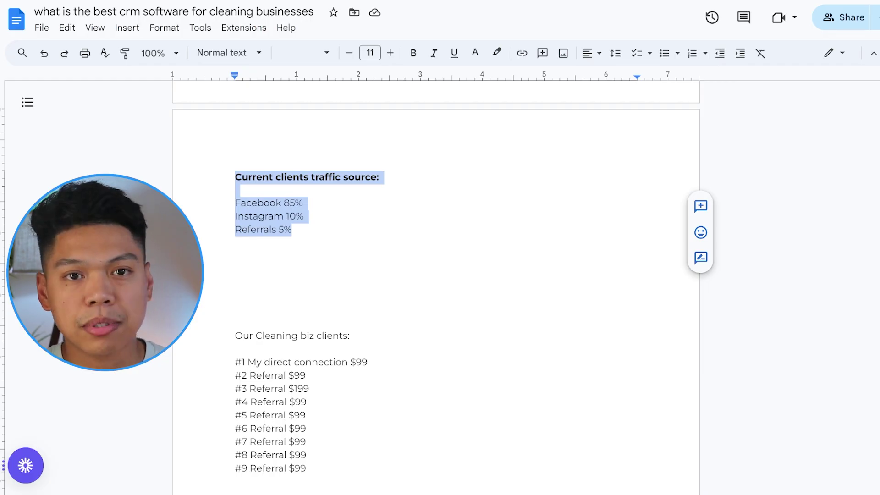
{"action": "left_click", "coordinate": [238, 243]}
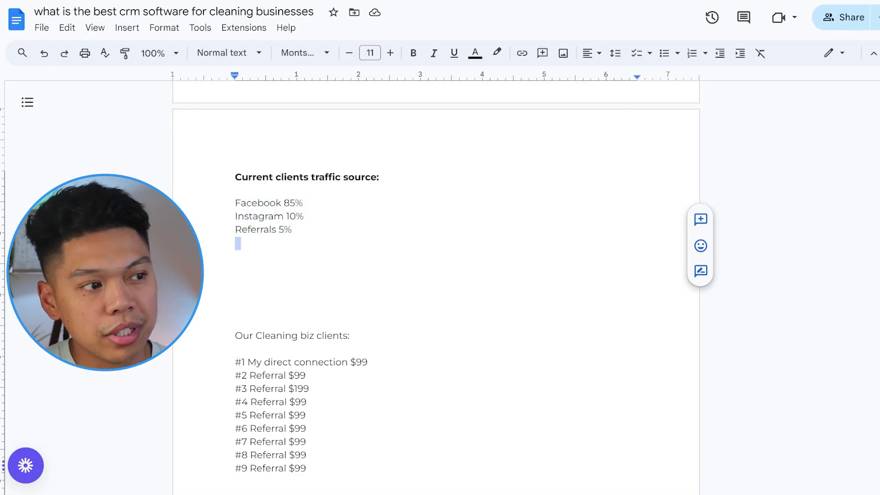
- Highlight the client list entries: #1 direct connection $99, #2 referral $99, #3 referral $199
{"action": "scroll", "coordinate": [436, 275], "scroll_direction": "down", "scroll_amount": 1}
{"action": "left_click_drag", "start_coordinate": [349, 299], "coordinate": [235, 298]}
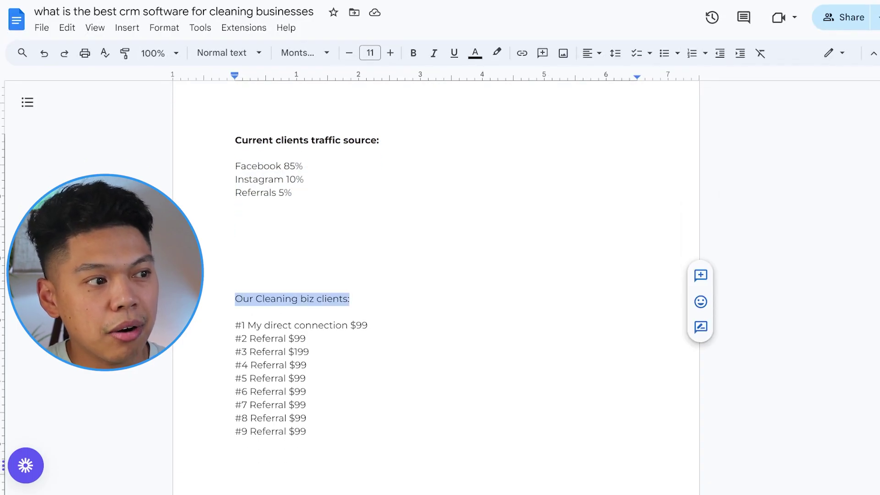
{"action": "left_click", "coordinate": [236, 284]}
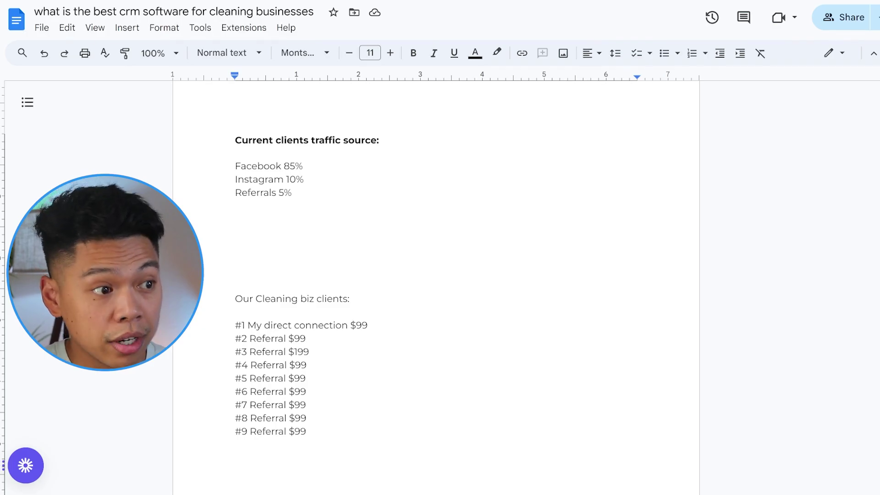
{"action": "left_click_drag", "start_coordinate": [368, 325], "coordinate": [235, 325]}
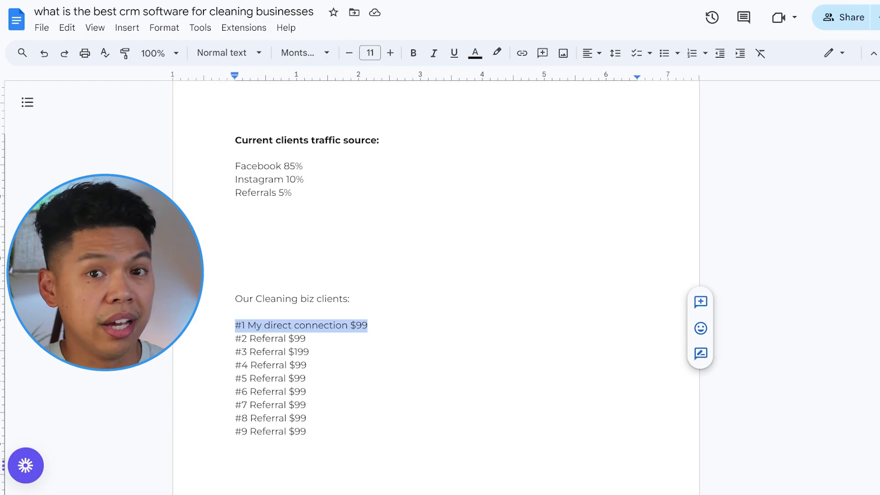
{"action": "left_click_drag", "start_coordinate": [308, 338], "coordinate": [235, 338]}
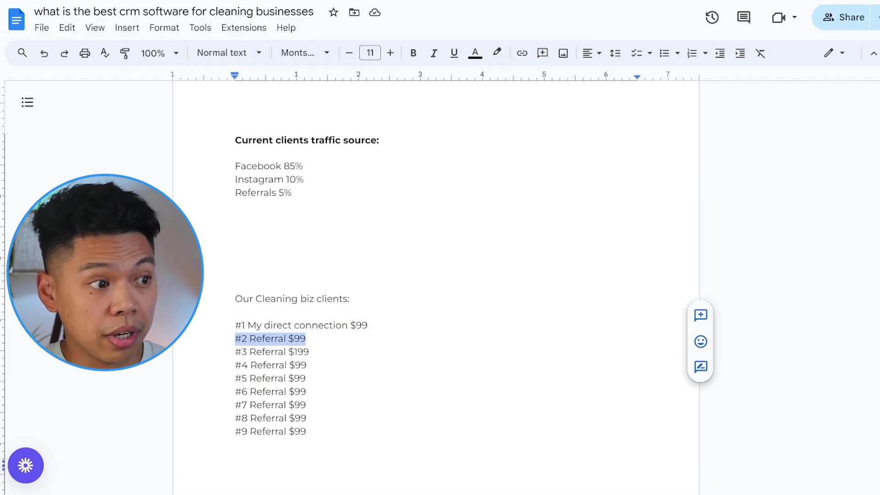
{"action": "left_click_drag", "start_coordinate": [310, 351], "coordinate": [235, 365]}
{"action": "left_click", "coordinate": [306, 392]}
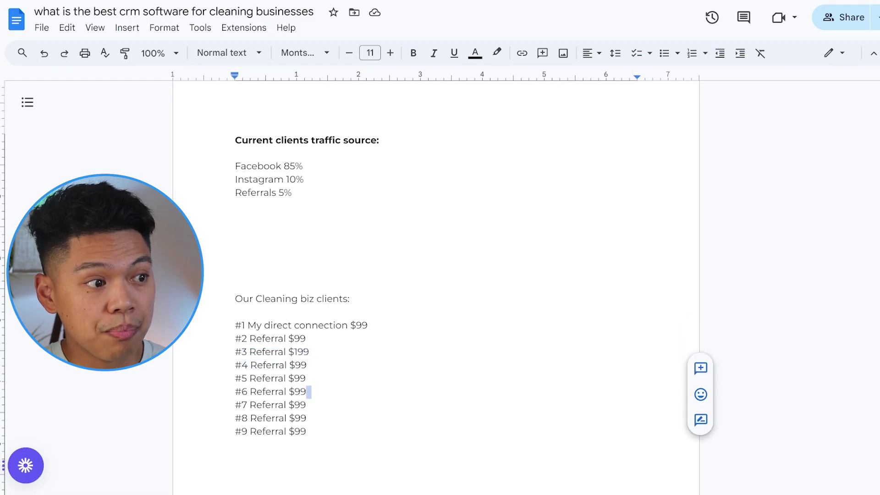
{"action": "left_click", "coordinate": [307, 378]}
{"action": "left_click", "coordinate": [368, 325]}
{"action": "left_click", "coordinate": [236, 312]}
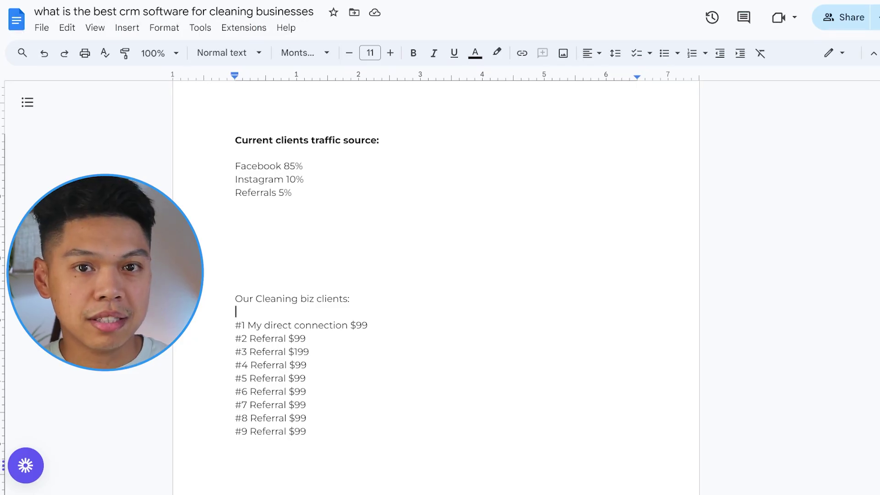
- Remove the blank lines above the New offer heading
{"action": "scroll", "coordinate": [435, 284], "scroll_direction": "down", "scroll_amount": 10}
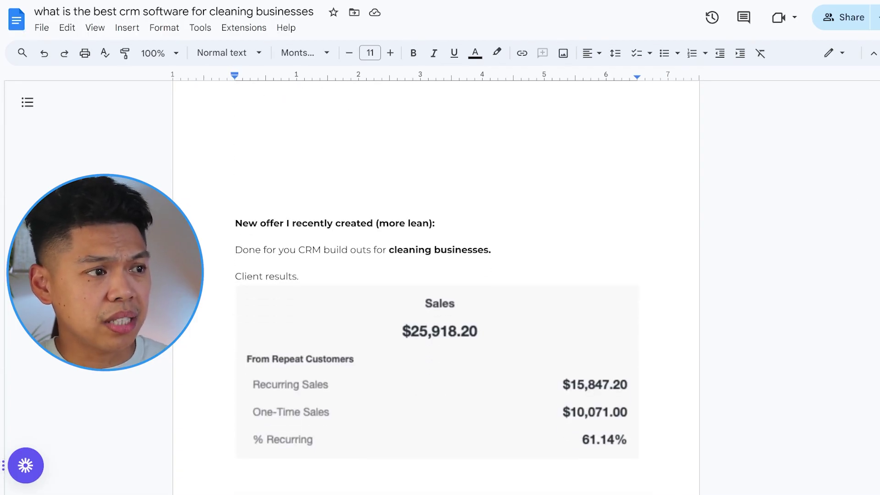
{"action": "left_click", "coordinate": [235, 222]}
{"action": "key", "text": "BackSpace"}
{"action": "key", "text": "BackSpace"}
{"action": "key", "text": "BackSpace"}
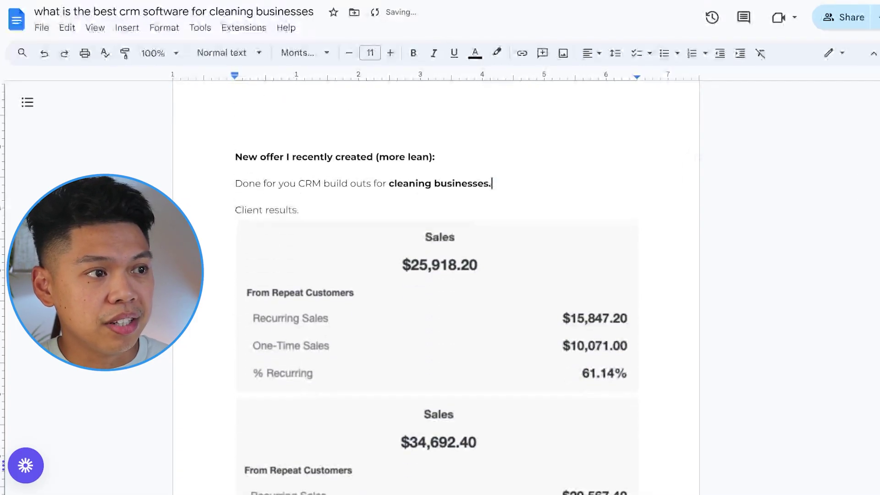
{"action": "key", "text": "Down"}
- Scroll to the Client results sales summaries of $25,918.20 and $34,692.40
{"action": "scroll", "coordinate": [375, 218], "scroll_direction": "down", "scroll_amount": 1}
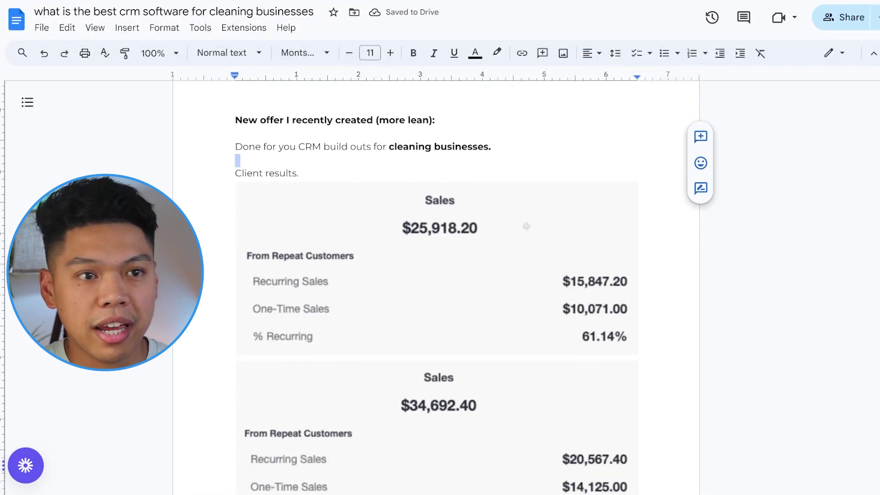
{"action": "scroll", "coordinate": [530, 250], "scroll_direction": "down", "scroll_amount": 2}
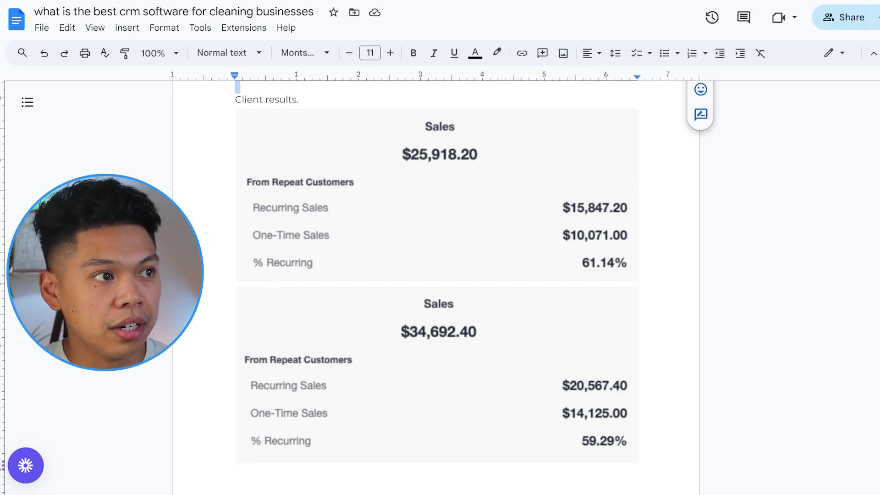
{"action": "left_click", "coordinate": [311, 100]}
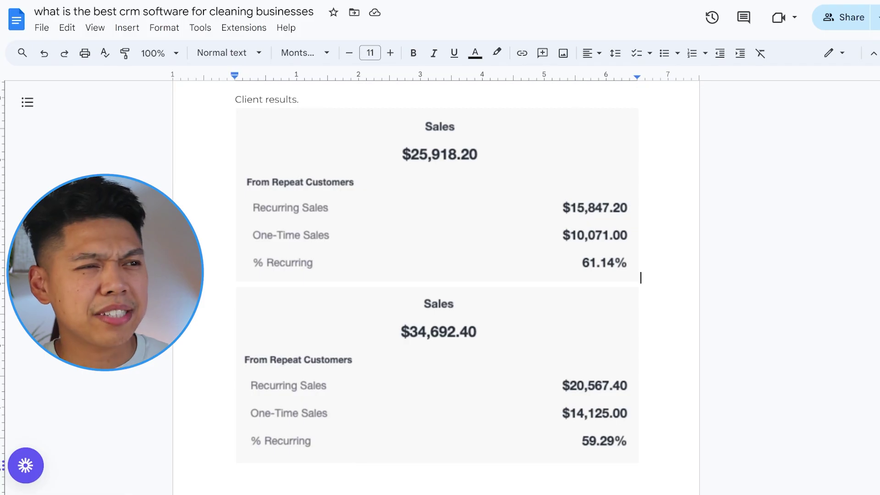
- Highlight the Issue points: $2k+ /month ad spend, unorganized and manual processes
{"action": "scroll", "coordinate": [435, 284], "scroll_direction": "down", "scroll_amount": 10}
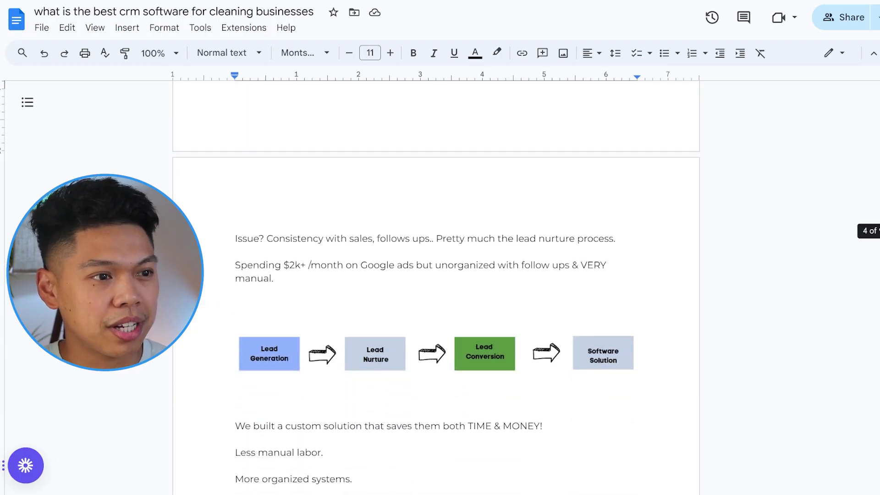
{"action": "left_click_drag", "start_coordinate": [235, 239], "coordinate": [293, 238]}
{"action": "left_click", "coordinate": [298, 238]}
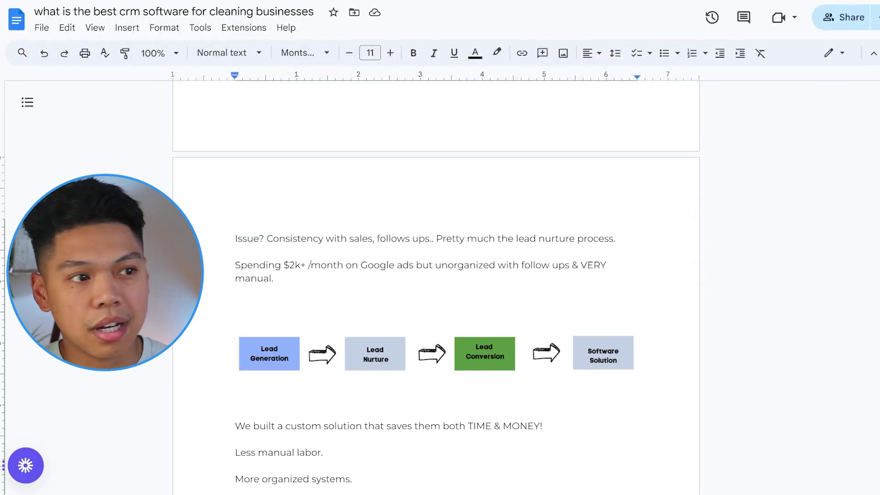
{"action": "scroll", "coordinate": [435, 298], "scroll_direction": "down", "scroll_amount": 1}
{"action": "left_click_drag", "start_coordinate": [616, 202], "coordinate": [456, 201]}
{"action": "left_click", "coordinate": [457, 201]}
{"action": "left_click_drag", "start_coordinate": [281, 228], "coordinate": [338, 228]}
{"action": "left_click", "coordinate": [417, 228]}
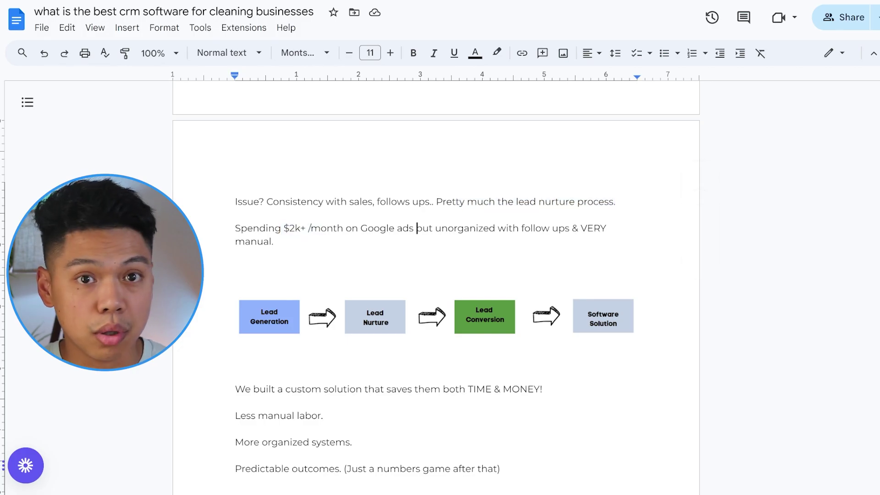
{"action": "left_click", "coordinate": [484, 229]}
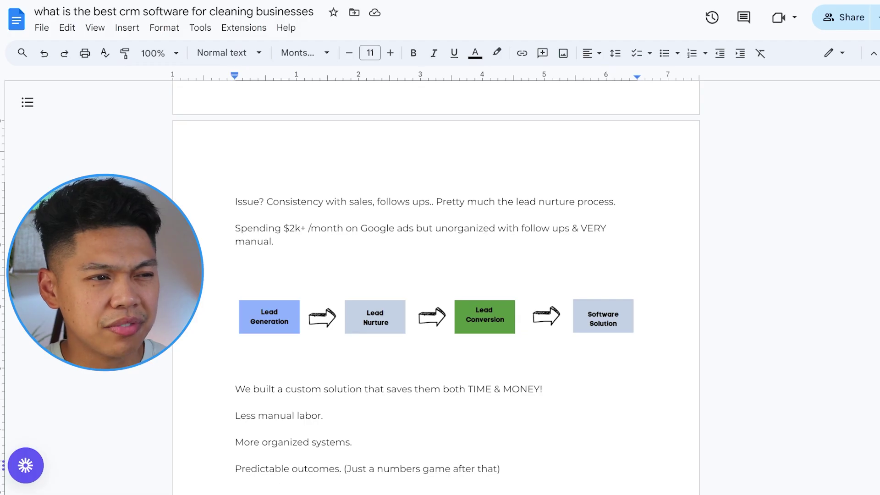
{"action": "double_click", "coordinate": [254, 241]}
{"action": "left_click", "coordinate": [334, 228]}
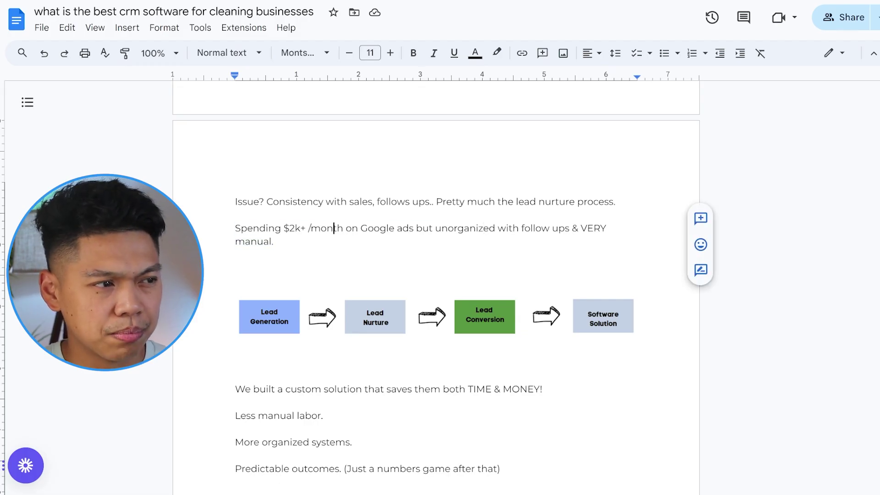
{"action": "left_click", "coordinate": [275, 242]}
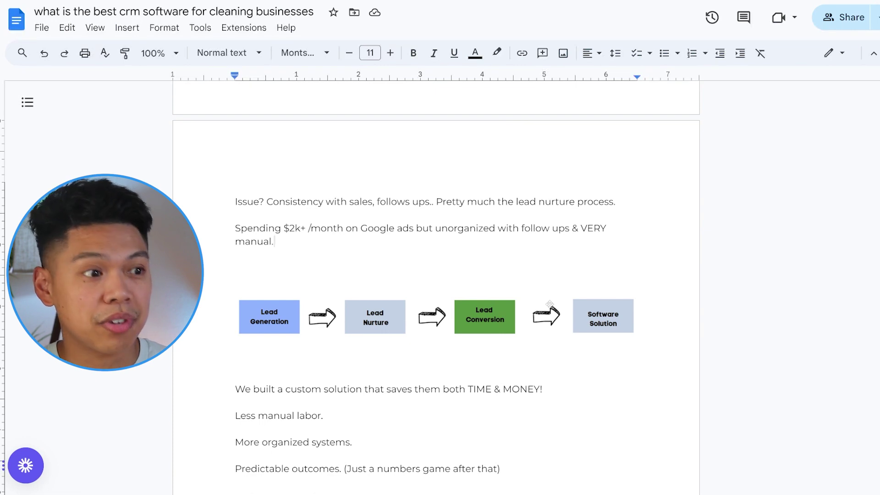
- Highlight the custom solution line and the 'More organized systems' benefit line
{"action": "scroll", "coordinate": [487, 256], "scroll_direction": "down", "scroll_amount": 1}
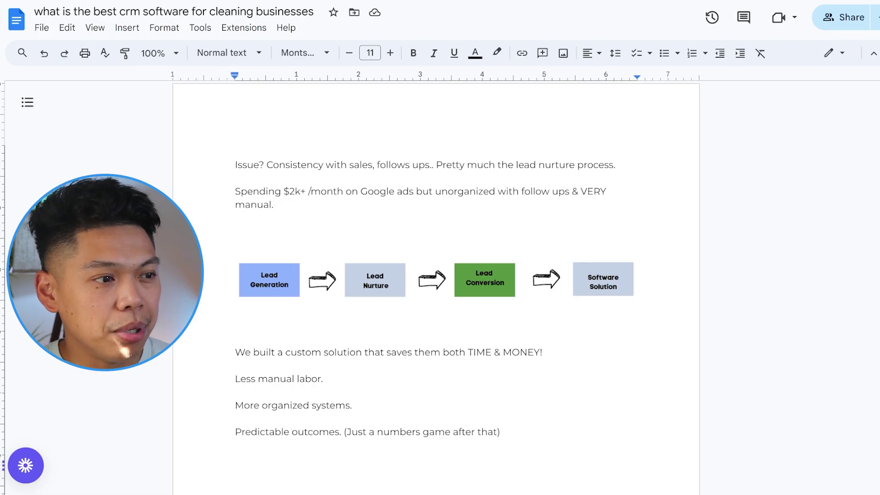
{"action": "left_click_drag", "start_coordinate": [543, 353], "coordinate": [323, 379]}
{"action": "left_click_drag", "start_coordinate": [235, 406], "coordinate": [352, 405]}
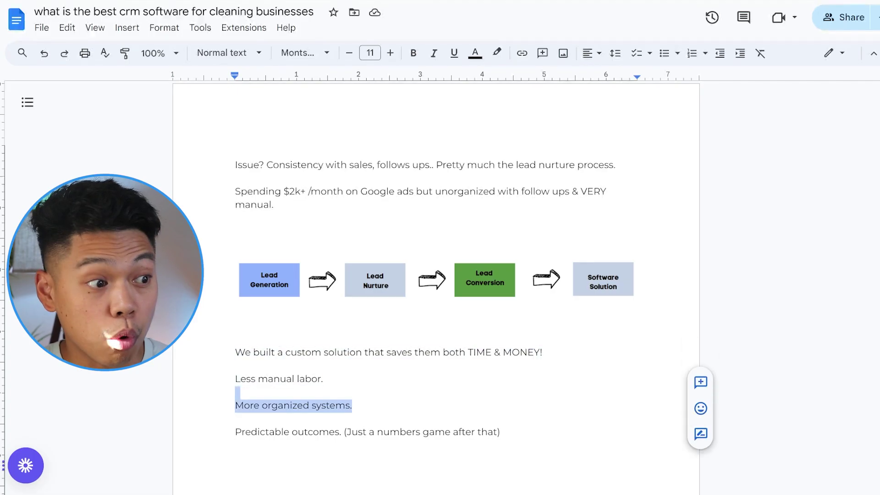
{"action": "left_click", "coordinate": [363, 432]}
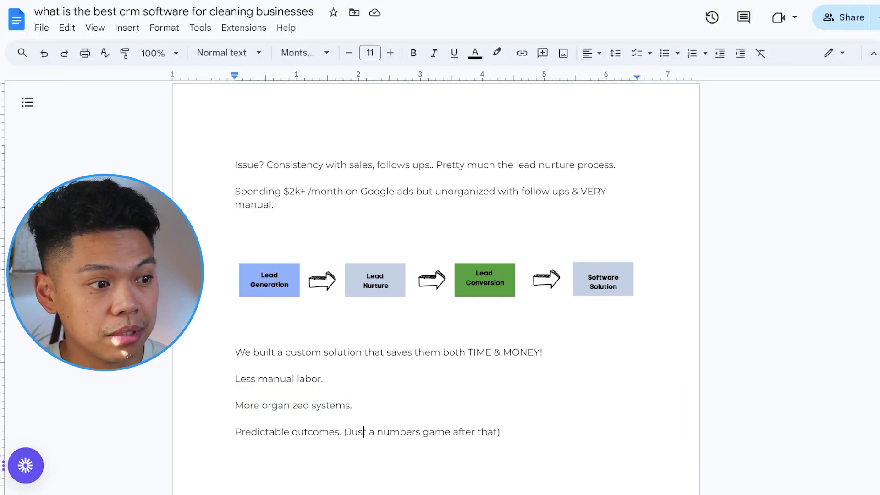
{"action": "scroll", "coordinate": [436, 275], "scroll_direction": "down", "scroll_amount": 1}
{"action": "mouse_move", "coordinate": [504, 395]}
{"action": "left_mouse_down"}
{"action": "mouse_move", "coordinate": [235, 381]}
{"action": "mouse_move", "coordinate": [504, 395]}
{"action": "left_mouse_up"}
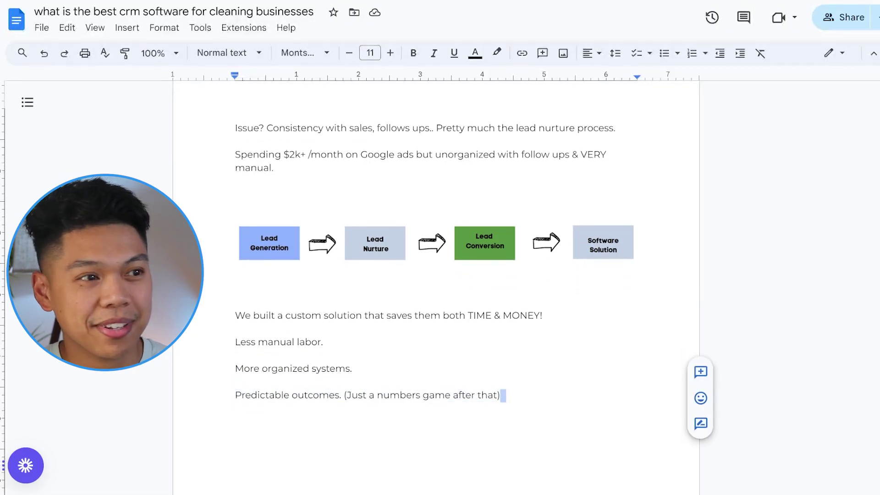
{"action": "left_click", "coordinate": [323, 342]}
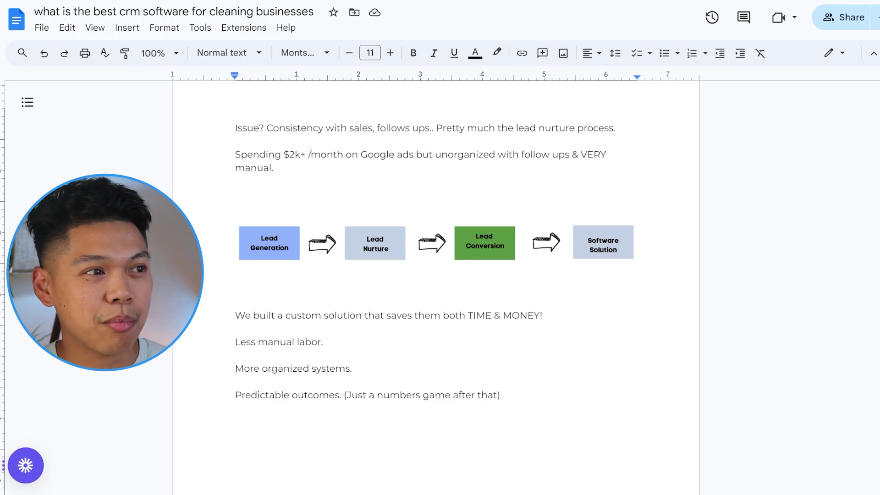
- Highlight the Google ads spending line, then scroll down toward the lead-flow diagram
{"action": "left_click_drag", "start_coordinate": [235, 155], "coordinate": [334, 154]}
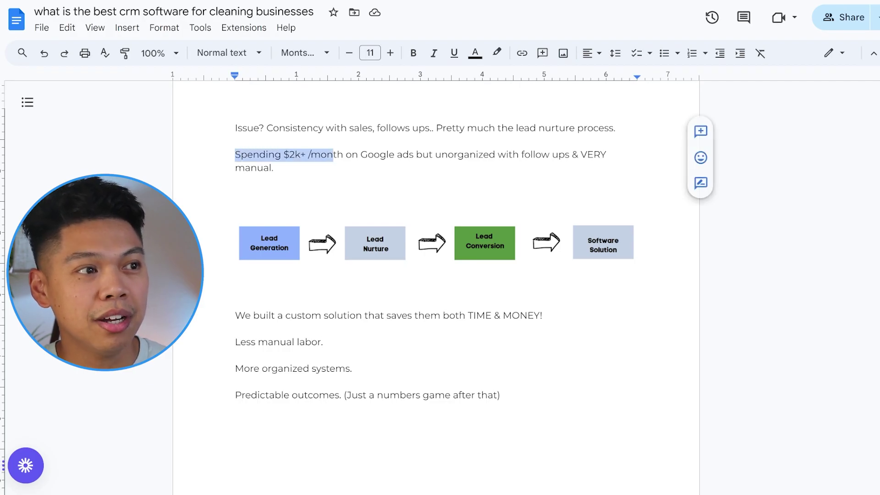
{"action": "left_click", "coordinate": [345, 154]}
{"action": "left_click", "coordinate": [274, 168]}
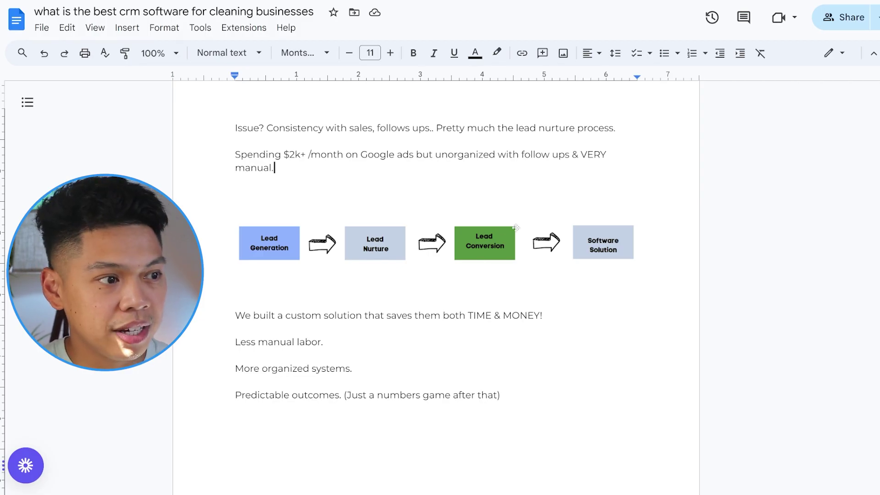
{"action": "scroll", "coordinate": [435, 275], "scroll_direction": "down", "scroll_amount": 10}
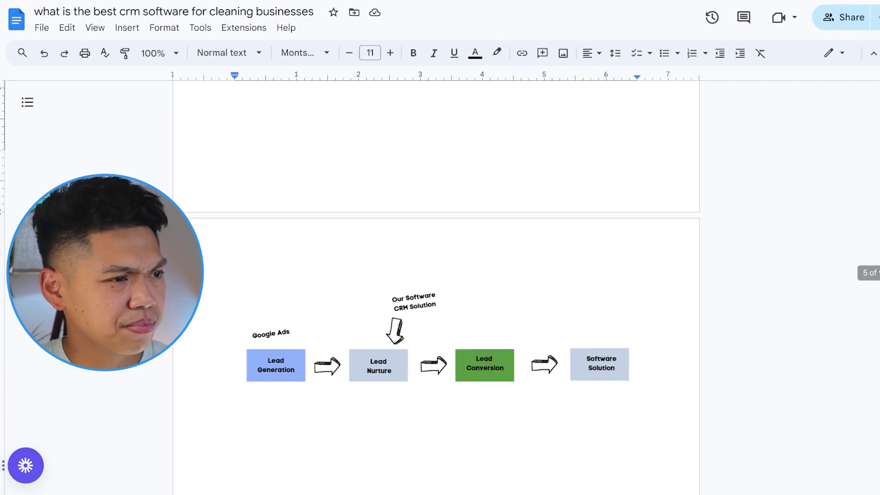
- Scroll down to the 'Request A Quote' and 'Request A Free Quote Now!' form images
{"action": "scroll", "coordinate": [283, 252], "scroll_direction": "down", "scroll_amount": 2}
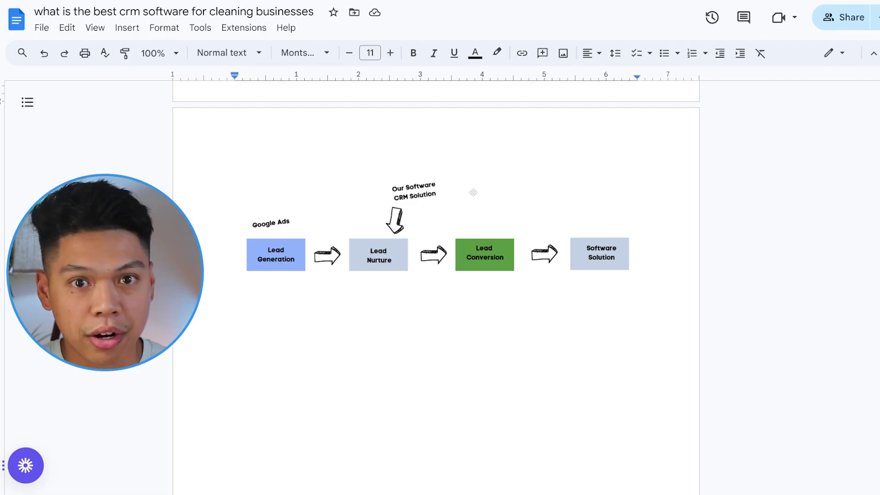
{"action": "scroll", "coordinate": [472, 192], "scroll_direction": "down", "scroll_amount": 10}
{"action": "scroll", "coordinate": [488, 184], "scroll_direction": "down", "scroll_amount": 4}
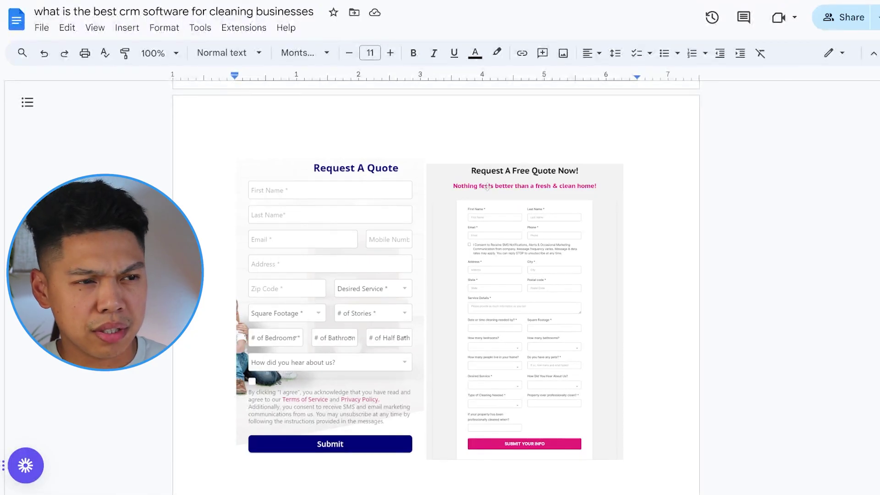
- Scroll to the Lead Tracker and Client Tracker pipeline screenshots
{"action": "scroll", "coordinate": [491, 205], "scroll_direction": "down", "scroll_amount": 1}
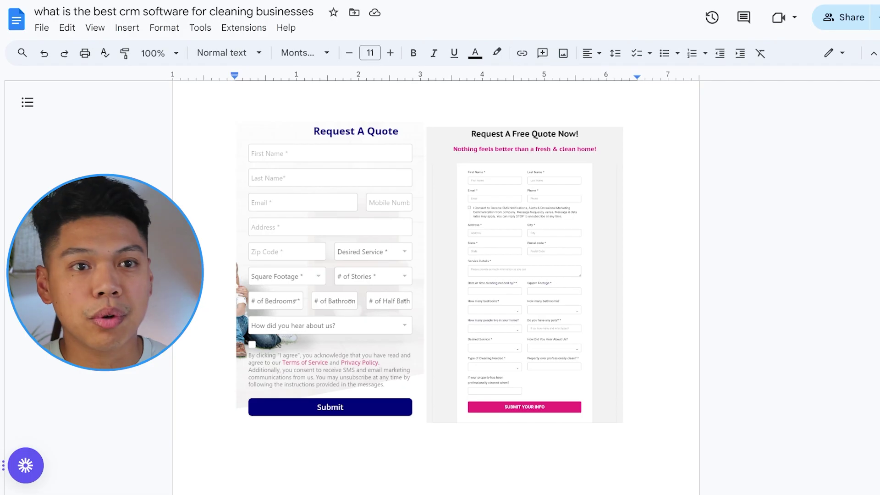
{"action": "scroll", "coordinate": [389, 254], "scroll_direction": "down", "scroll_amount": 15}
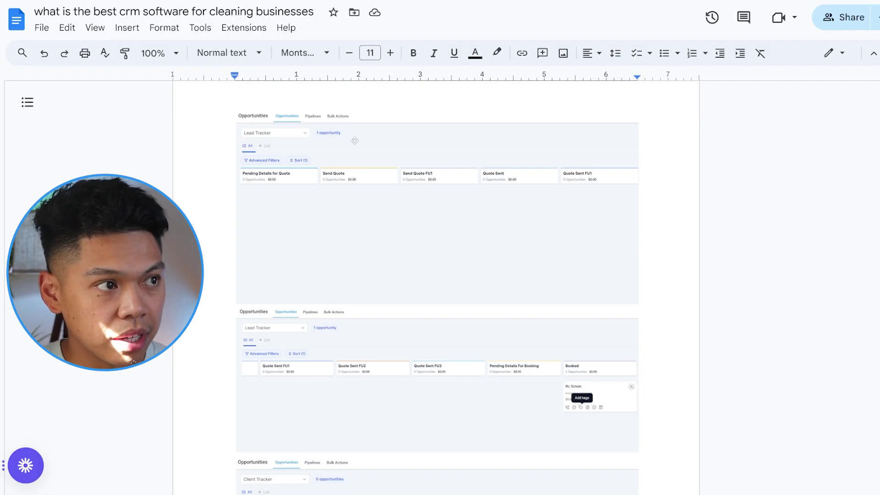
{"action": "scroll", "coordinate": [354, 141], "scroll_direction": "down", "scroll_amount": 3}
- Scroll to the funnel flowchart from Google and FB Retargeting Ads through Form Page to Booked Call
{"action": "scroll", "coordinate": [373, 192], "scroll_direction": "up", "scroll_amount": 3}
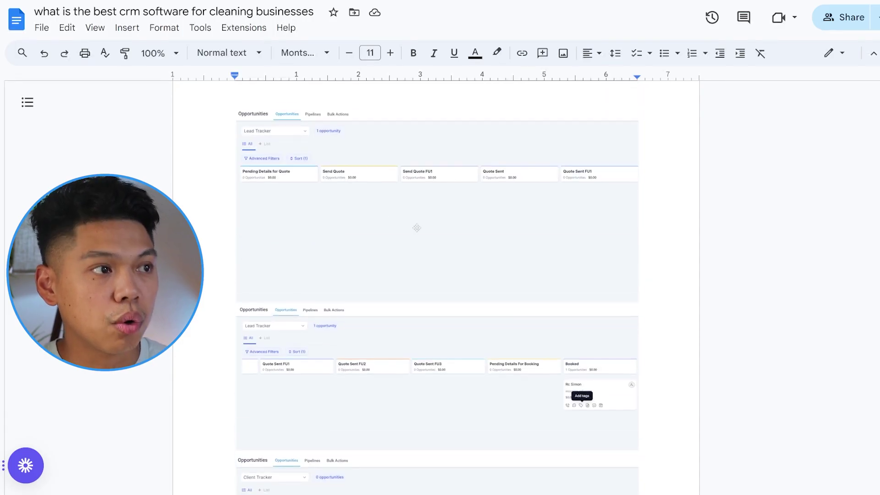
{"action": "scroll", "coordinate": [403, 220], "scroll_direction": "up", "scroll_amount": 1}
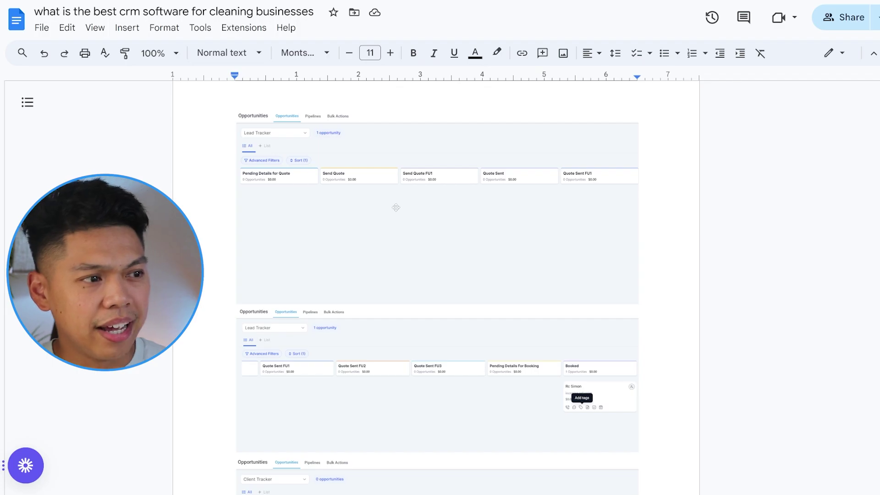
{"action": "scroll", "coordinate": [396, 207], "scroll_direction": "down", "scroll_amount": 3}
{"action": "scroll", "coordinate": [429, 212], "scroll_direction": "up", "scroll_amount": 3}
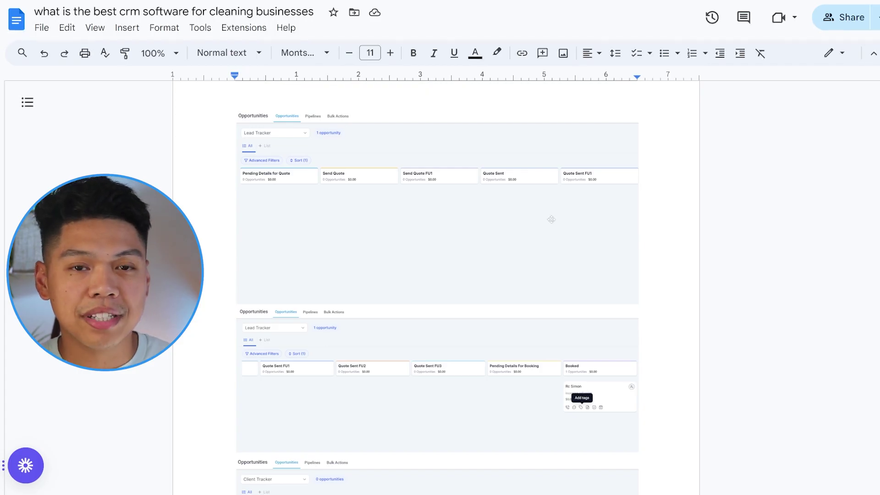
{"action": "scroll", "coordinate": [388, 221], "scroll_direction": "down", "scroll_amount": 10}
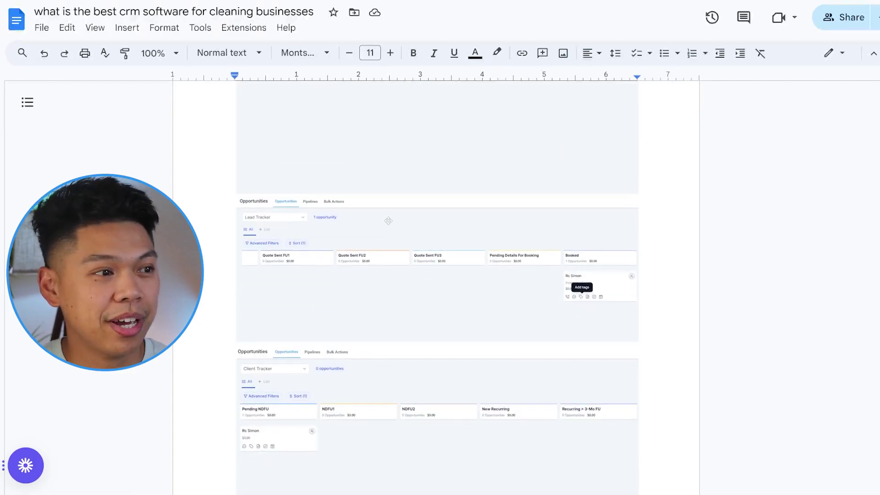
- Scroll to the system summary paragraphs below the flowchart
{"action": "scroll", "coordinate": [388, 221], "scroll_direction": "down", "scroll_amount": 2}
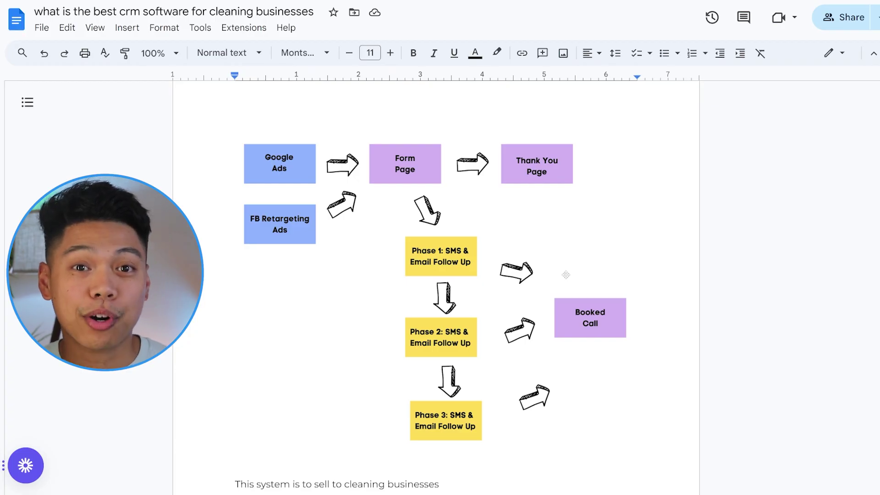
{"action": "scroll", "coordinate": [573, 250], "scroll_direction": "down", "scroll_amount": 5}
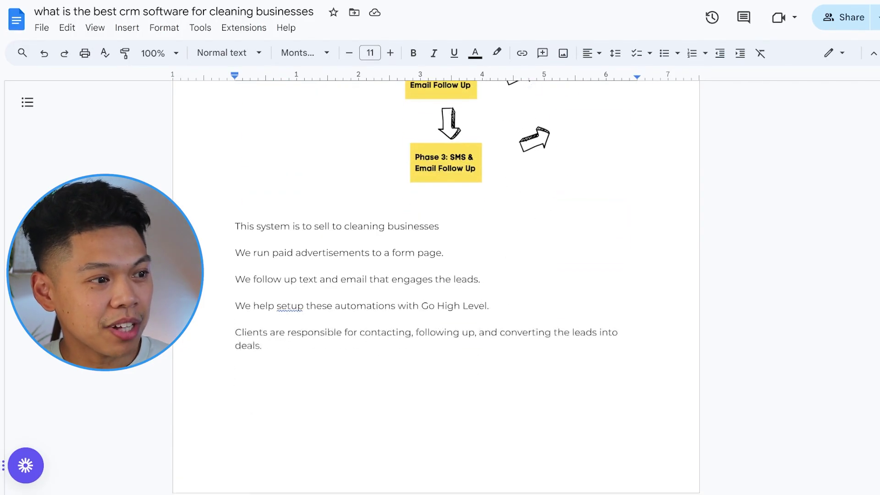
- Highlight the intro lines on paid advertisements, text/email follow-up and Go High Level
{"action": "scroll", "coordinate": [440, 262], "scroll_direction": "up", "scroll_amount": 1}
{"action": "left_click_drag", "start_coordinate": [440, 263], "coordinate": [235, 263]}
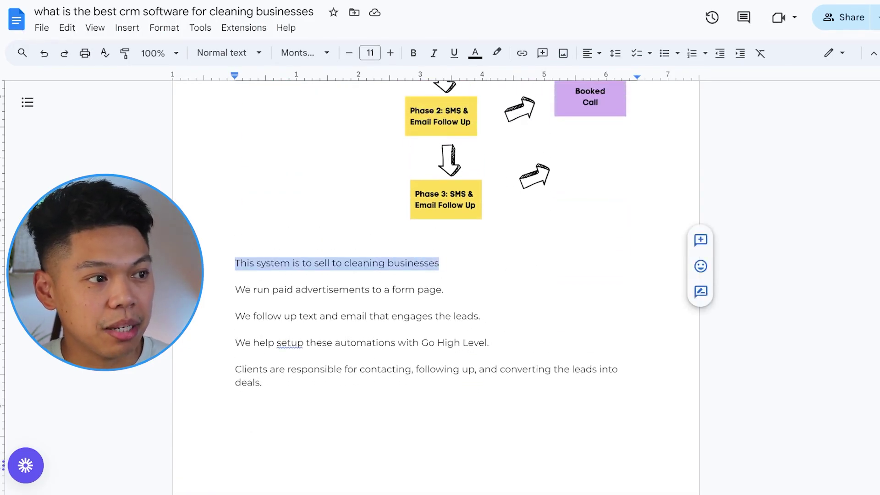
{"action": "left_click", "coordinate": [430, 289]}
{"action": "left_click", "coordinate": [444, 289]}
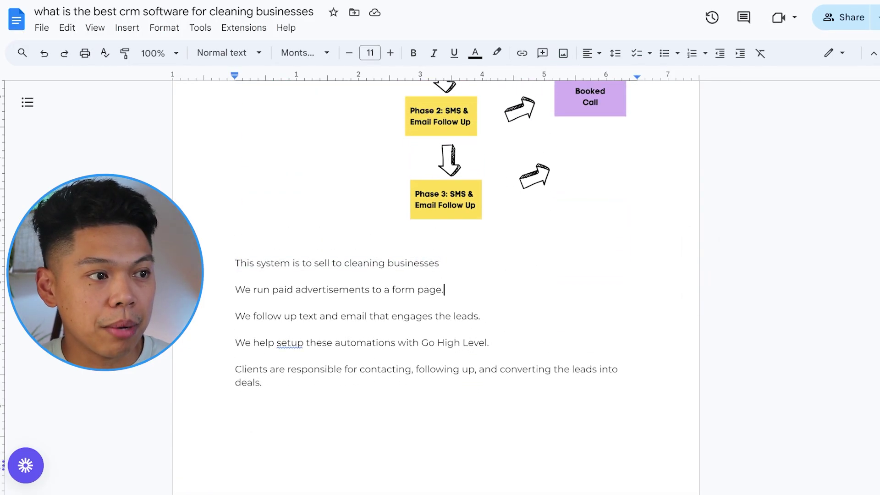
{"action": "key", "text": "shift+Home"}
{"action": "key", "text": "Down"}
{"action": "key", "text": "End"}
{"action": "key", "text": "shift+Home"}
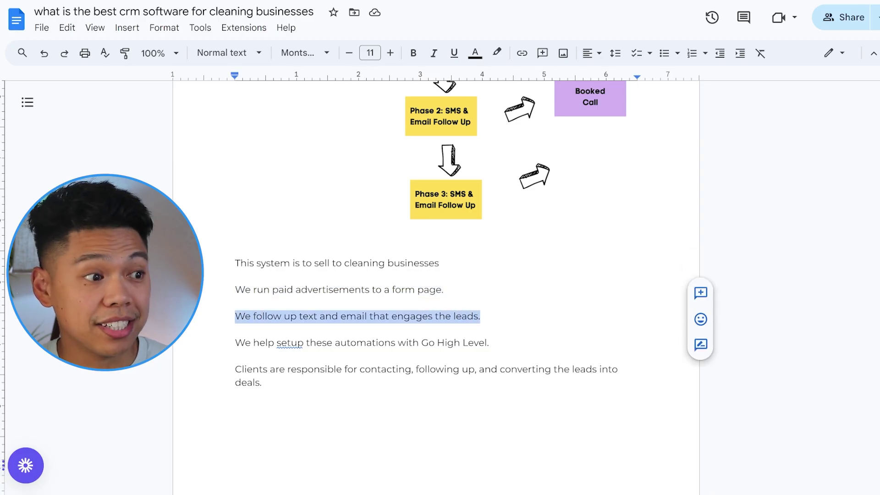
{"action": "key", "text": "Down"}
{"action": "key", "text": "End"}
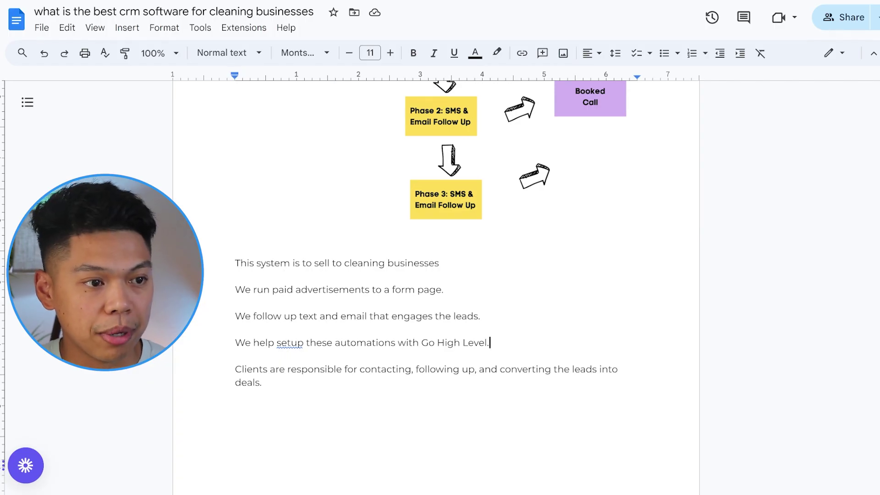
- Scroll to the snapshot contents list and nine-step Client Fulfillment checklist
{"action": "scroll", "coordinate": [435, 285], "scroll_direction": "down", "scroll_amount": 8}
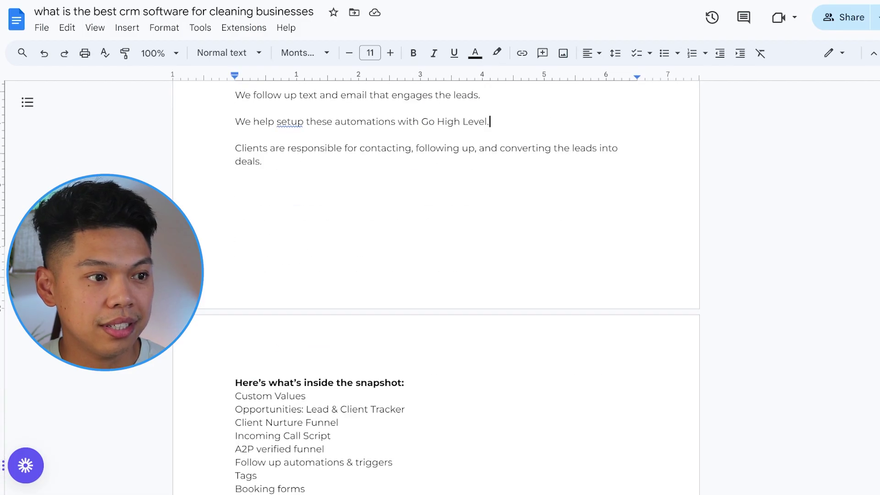
{"action": "scroll", "coordinate": [436, 284], "scroll_direction": "up", "scroll_amount": 14}
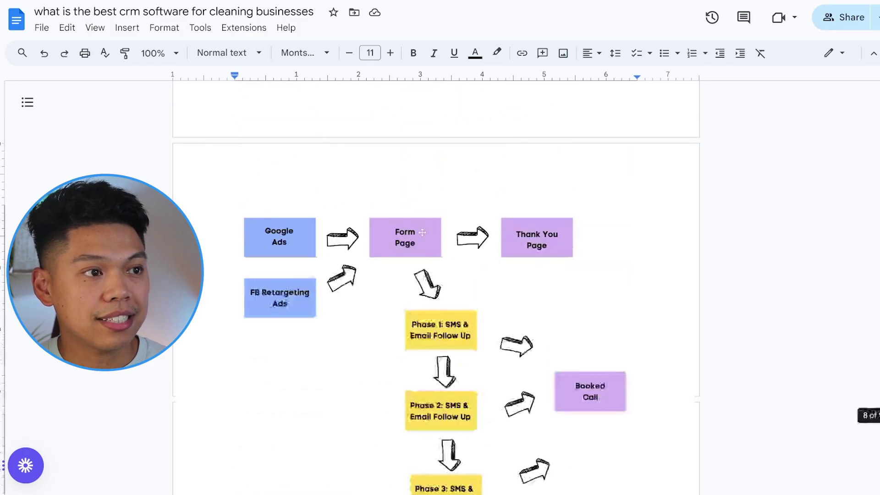
{"action": "scroll", "coordinate": [435, 284], "scroll_direction": "down", "scroll_amount": 17}
{"action": "scroll", "coordinate": [435, 284], "scroll_direction": "up", "scroll_amount": 2}
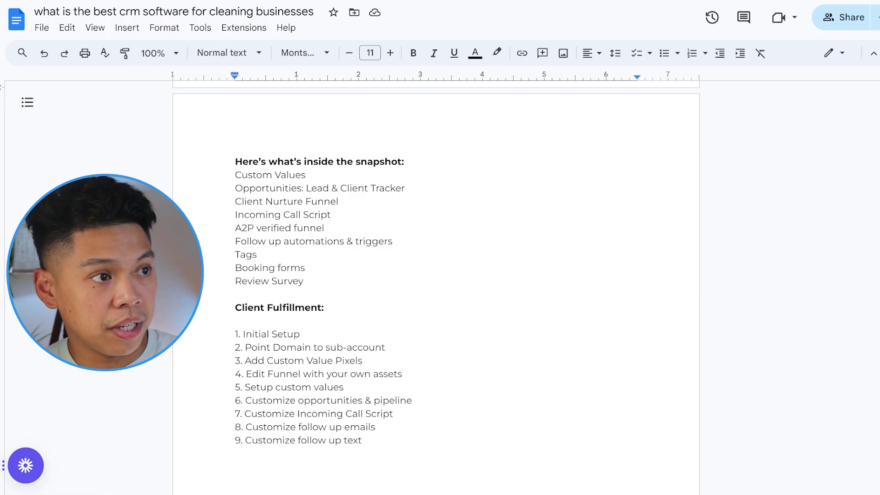
{"action": "left_click_drag", "start_coordinate": [408, 161], "coordinate": [306, 175]}
{"action": "left_click_drag", "start_coordinate": [236, 175], "coordinate": [305, 175]}
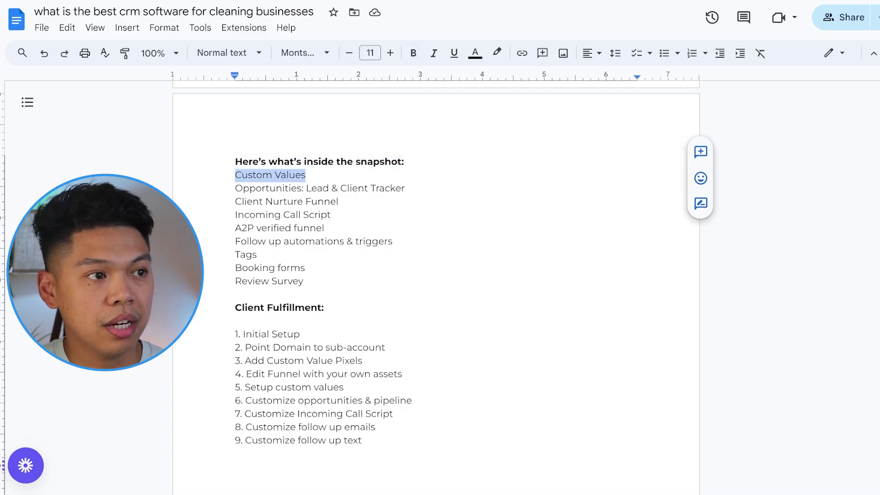
{"action": "left_click_drag", "start_coordinate": [235, 188], "coordinate": [405, 187]}
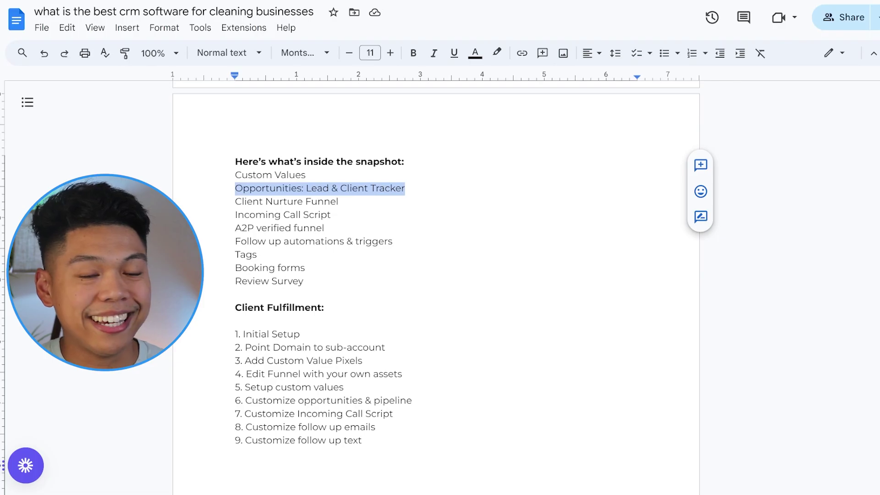
{"action": "mouse_move", "coordinate": [338, 201]}
{"action": "left_mouse_down"}
{"action": "mouse_move", "coordinate": [235, 201]}
{"action": "mouse_move", "coordinate": [330, 215]}
{"action": "left_mouse_up"}
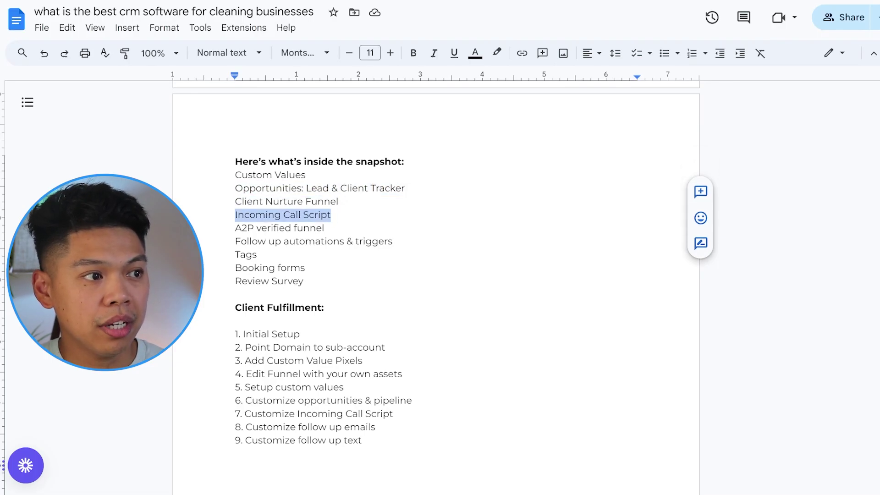
{"action": "left_click_drag", "start_coordinate": [235, 227], "coordinate": [324, 228]}
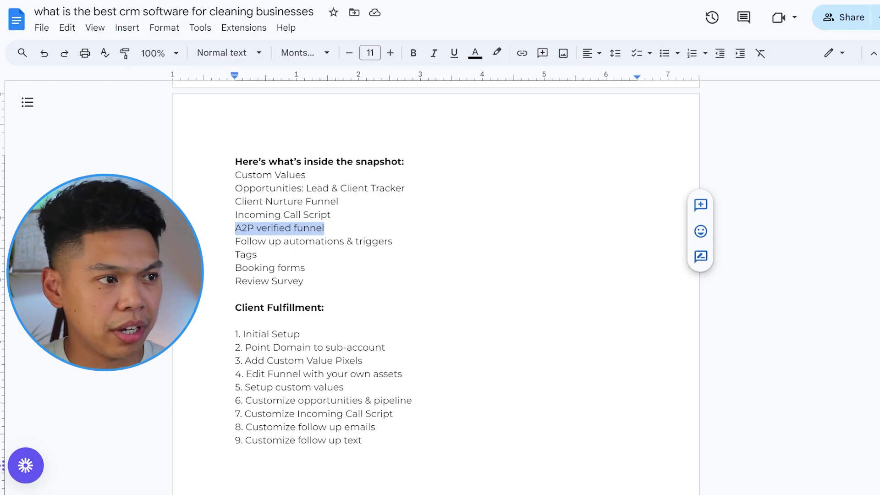
{"action": "left_click_drag", "start_coordinate": [235, 241], "coordinate": [392, 241]}
{"action": "left_click_drag", "start_coordinate": [235, 255], "coordinate": [305, 267]}
{"action": "left_click_drag", "start_coordinate": [235, 281], "coordinate": [235, 161]}
{"action": "left_click", "coordinate": [339, 202]}
{"action": "left_click_drag", "start_coordinate": [327, 307], "coordinate": [289, 307]}
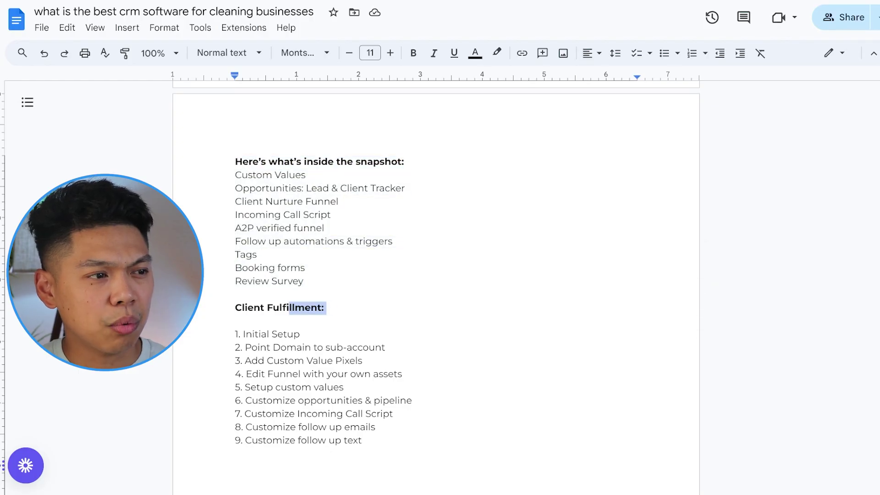
{"action": "left_click", "coordinate": [236, 321]}
{"action": "left_click_drag", "start_coordinate": [362, 440], "coordinate": [235, 334]}
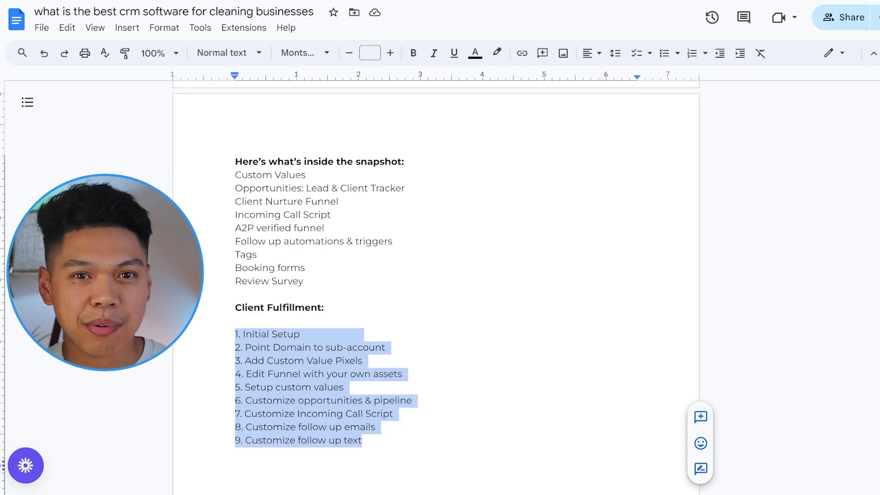
{"action": "left_click", "coordinate": [331, 215]}
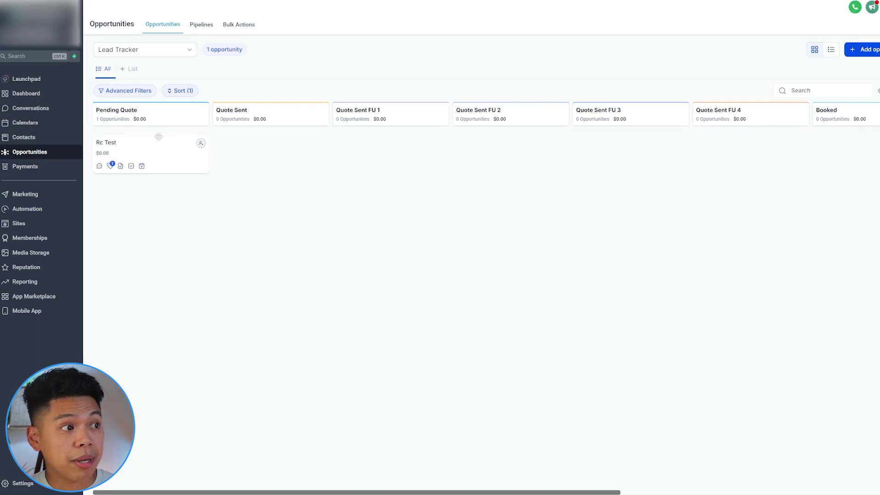
- Open the Rc Test opportunity's edit form from the Lead Tracker board
{"action": "left_click", "coordinate": [172, 157]}
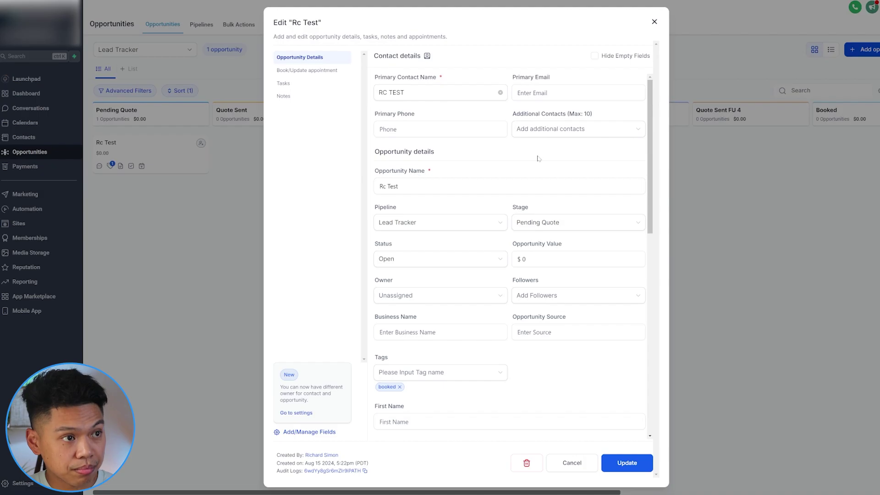
{"action": "scroll", "coordinate": [494, 146], "scroll_direction": "down", "scroll_amount": 10}
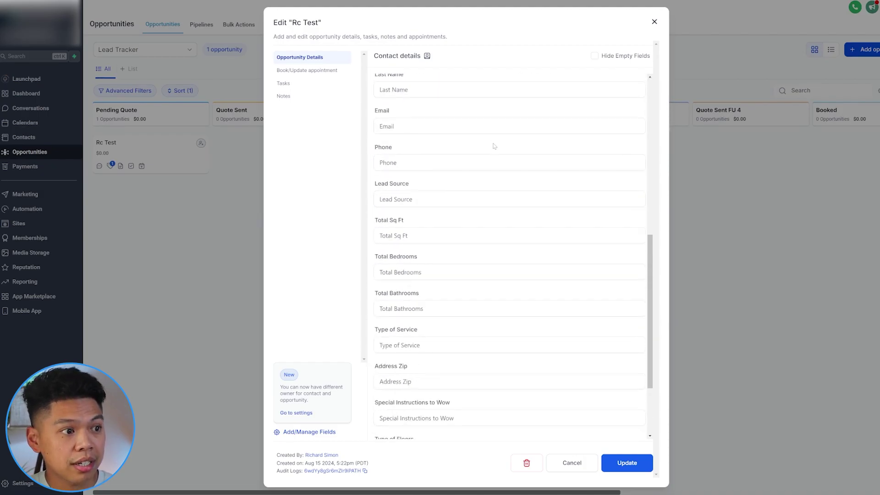
{"action": "scroll", "coordinate": [494, 146], "scroll_direction": "up", "scroll_amount": 1}
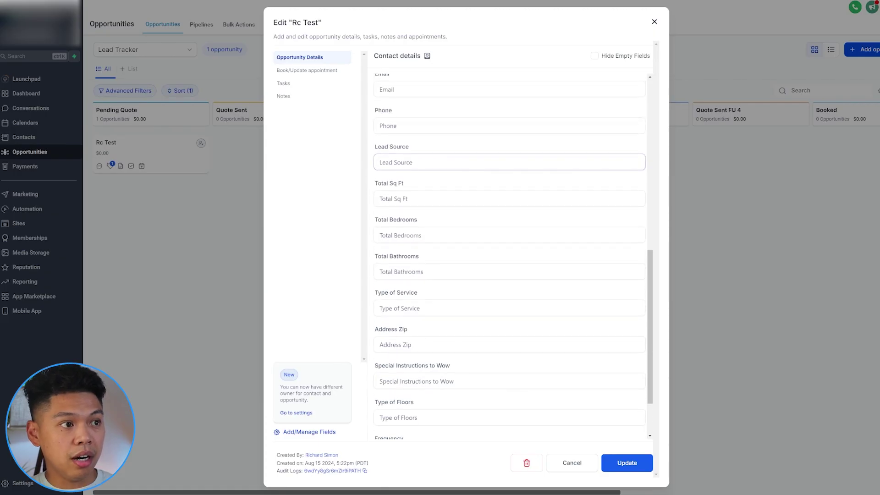
{"action": "scroll", "coordinate": [421, 183], "scroll_direction": "down", "scroll_amount": 1}
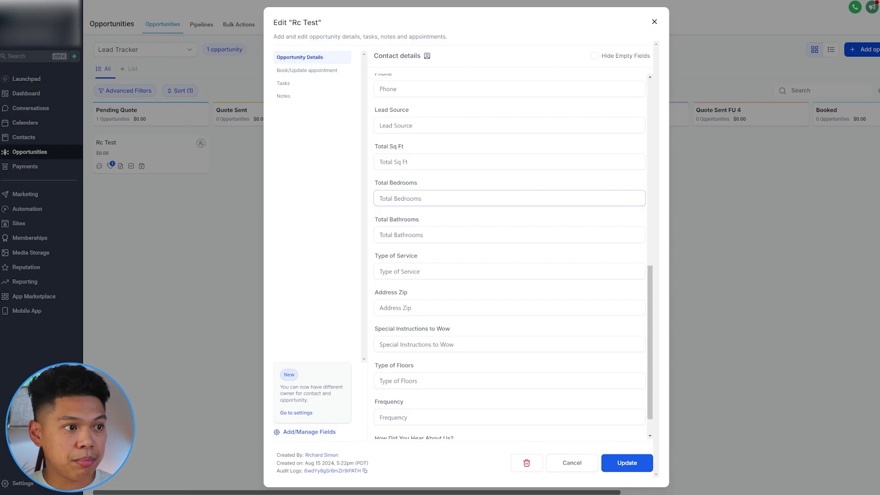
{"action": "scroll", "coordinate": [509, 252], "scroll_direction": "down", "scroll_amount": 1}
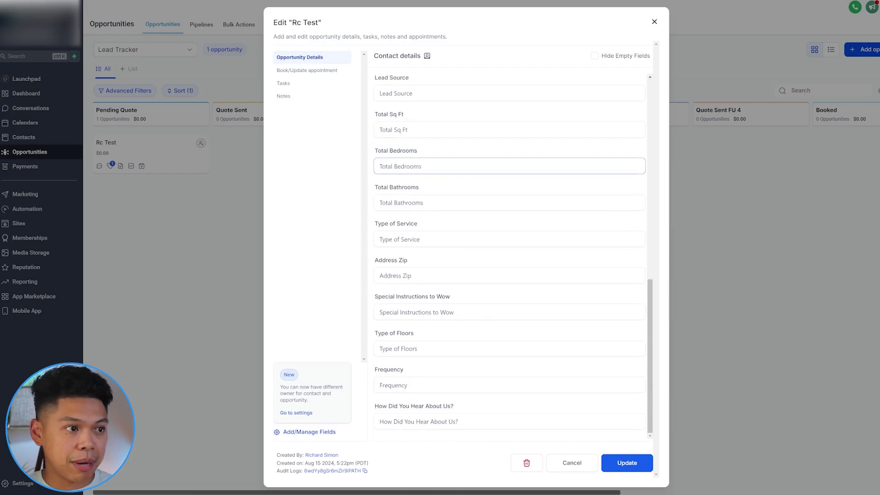
{"action": "left_click", "coordinate": [567, 463]}
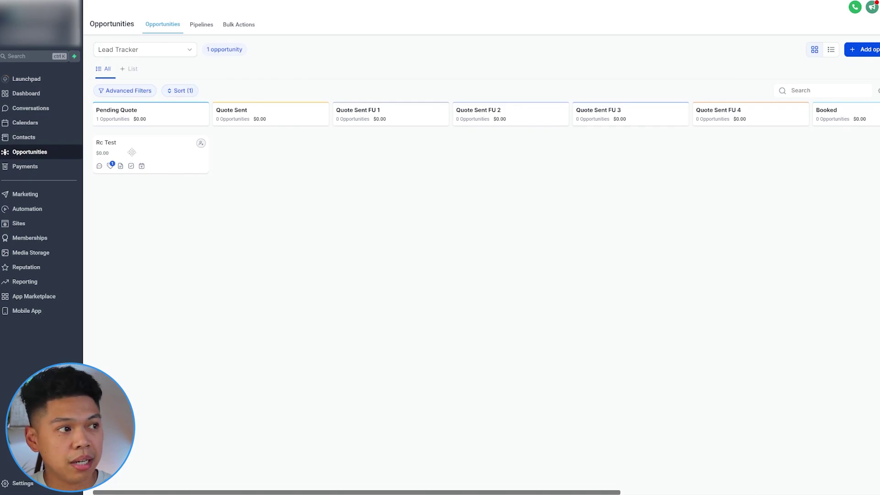
- Move the Rc Test lead through Quote Sent and Quote Sent FU 2 into Booked
{"action": "left_click_drag", "start_coordinate": [130, 154], "coordinate": [250, 159]}
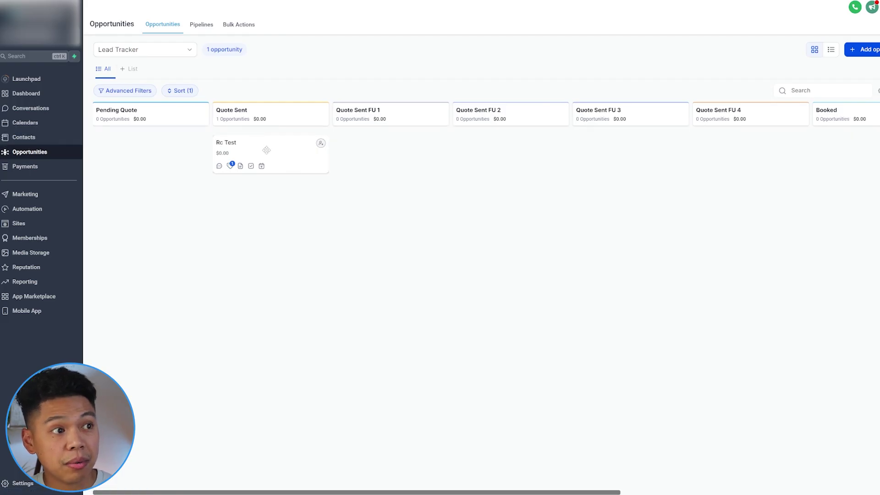
{"action": "left_click_drag", "start_coordinate": [267, 156], "coordinate": [520, 159]}
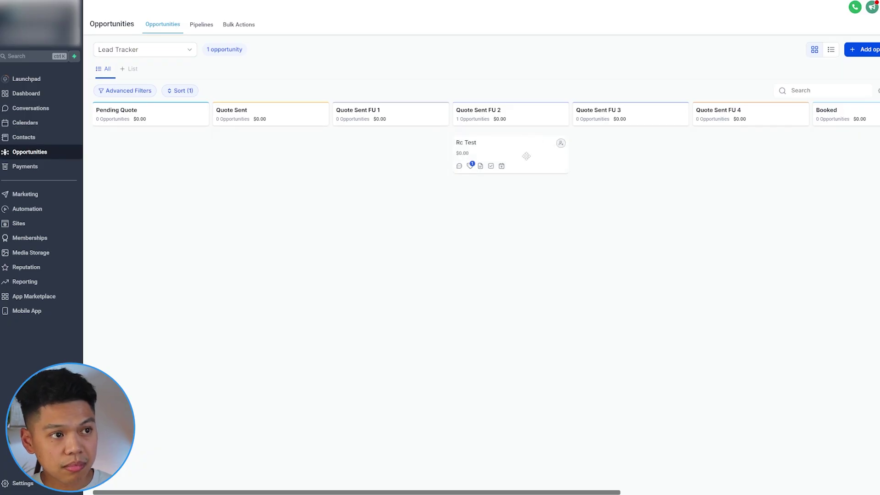
{"action": "left_click_drag", "start_coordinate": [527, 158], "coordinate": [698, 220]}
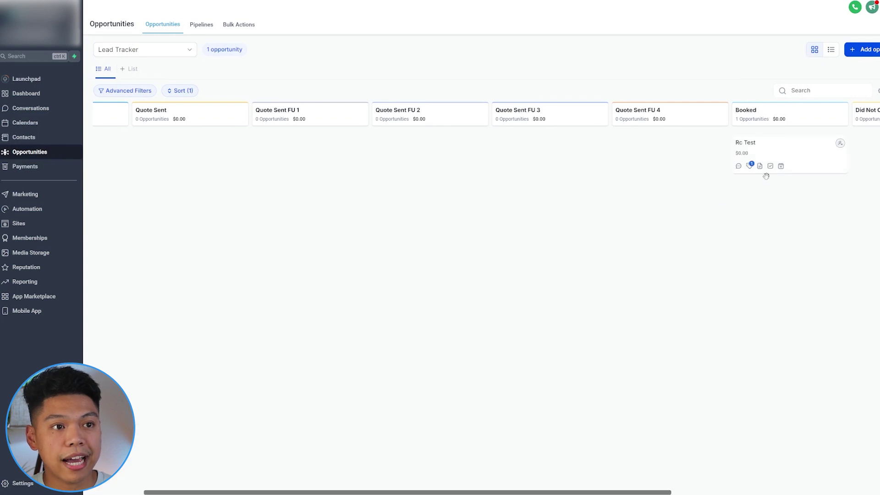
{"action": "left_click", "coordinate": [135, 51]}
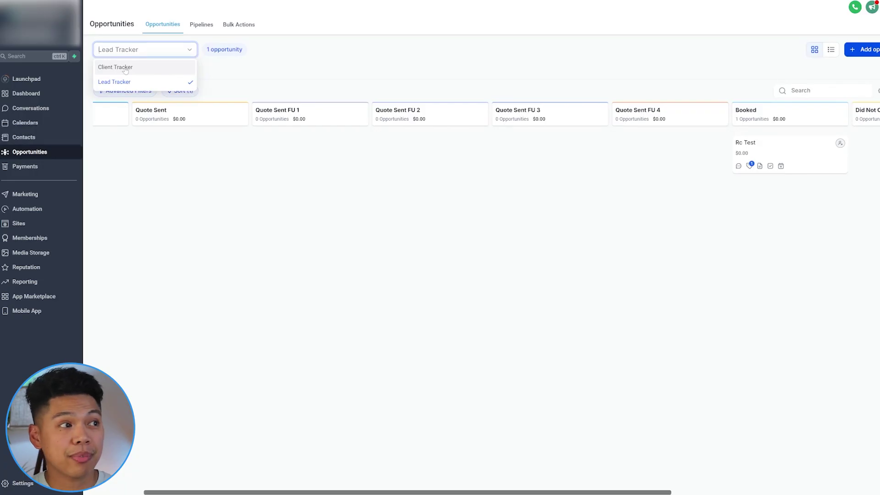
- Switch the board from Lead Tracker to the empty Client Tracker pipeline, then go to Automation
{"action": "left_click", "coordinate": [526, 197]}
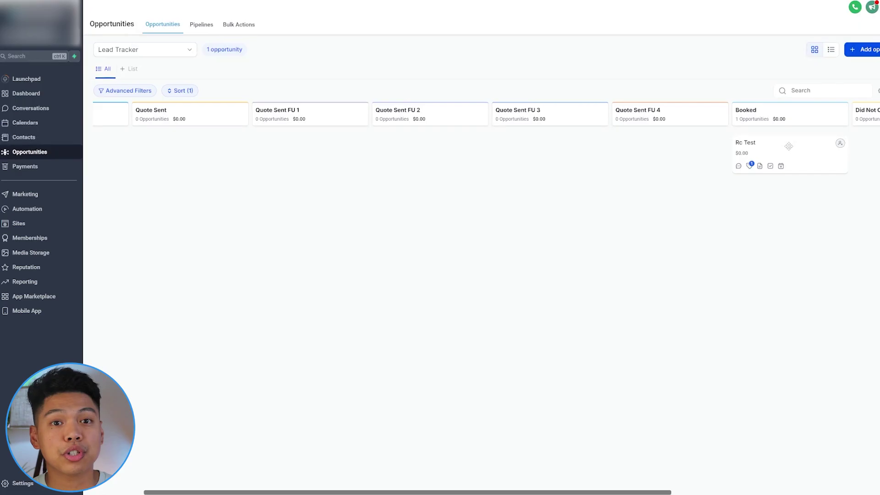
{"action": "left_click", "coordinate": [154, 45]}
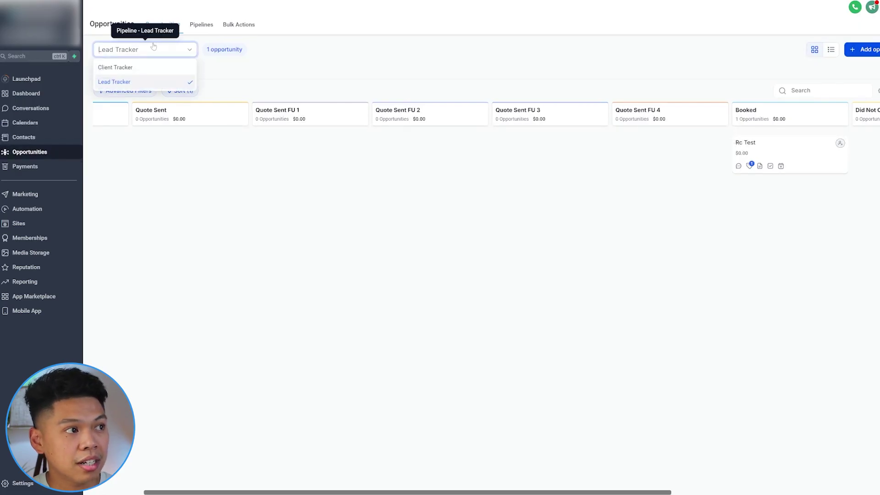
{"action": "left_click", "coordinate": [148, 68]}
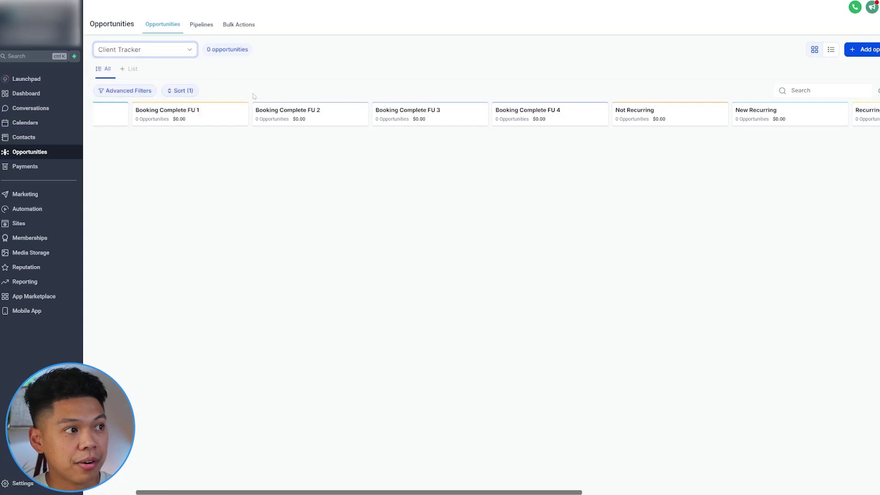
{"action": "left_click_drag", "start_coordinate": [484, 489], "coordinate": [330, 489]}
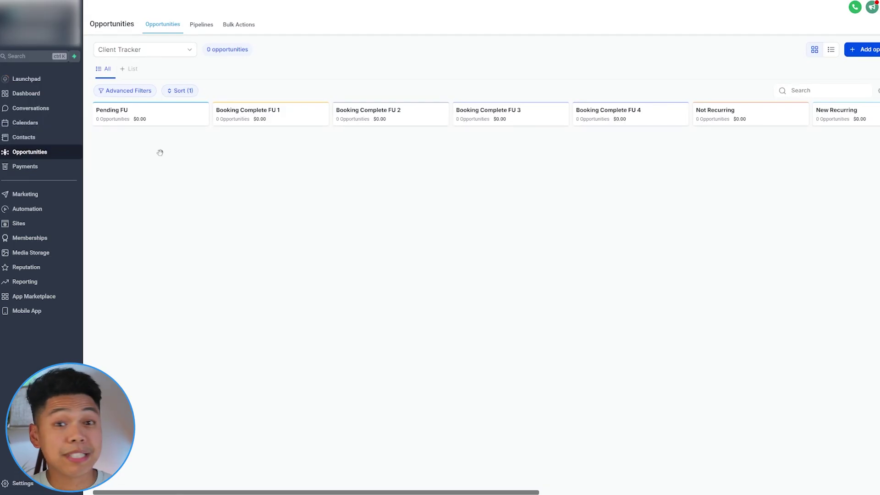
{"action": "left_click", "coordinate": [41, 210]}
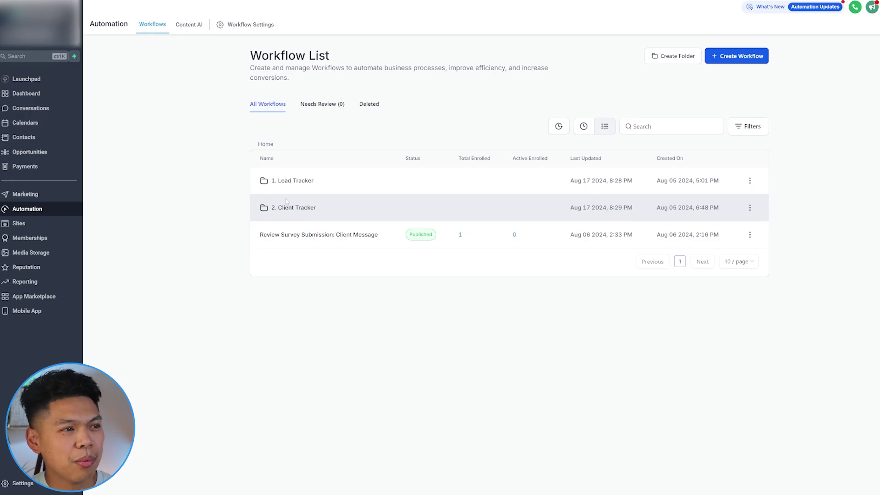
- Open the 1. Lead Tracker workflow folder
{"action": "left_click", "coordinate": [286, 182]}
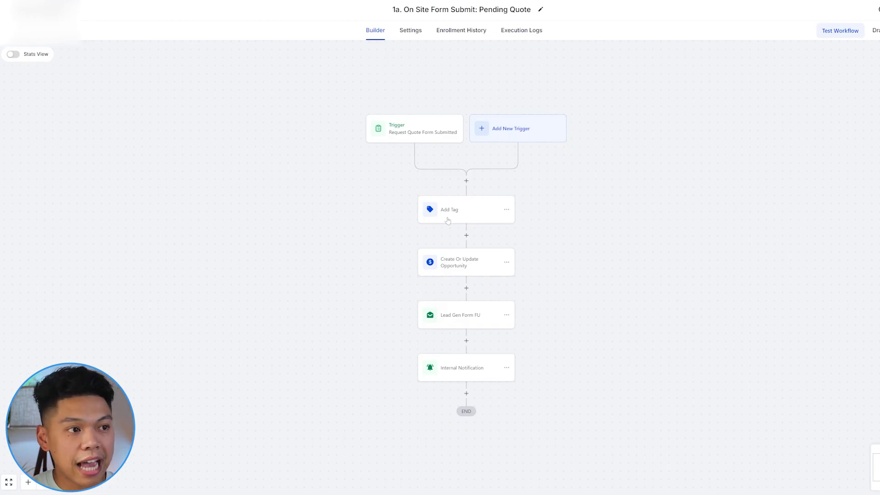
- Inspect workflow 1a's Add Tag step, then return to the Lead Tracker workflow list
{"action": "left_click", "coordinate": [472, 217]}
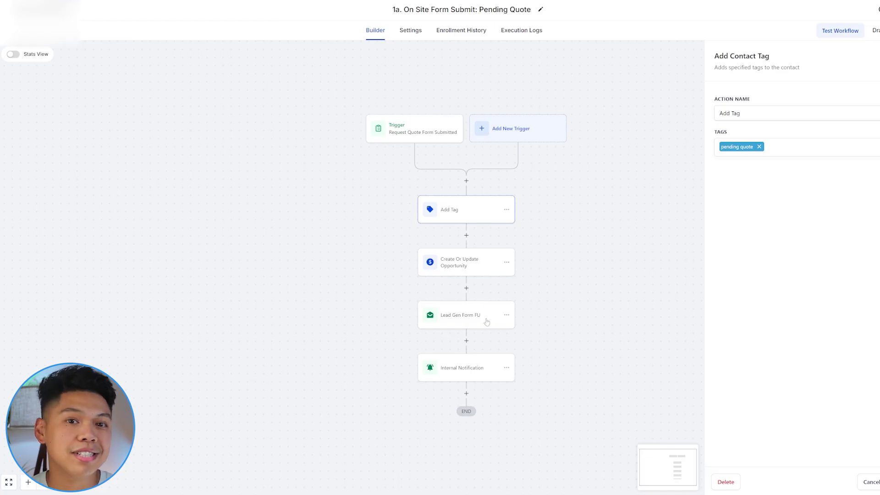
{"action": "left_click", "coordinate": [27, 11]}
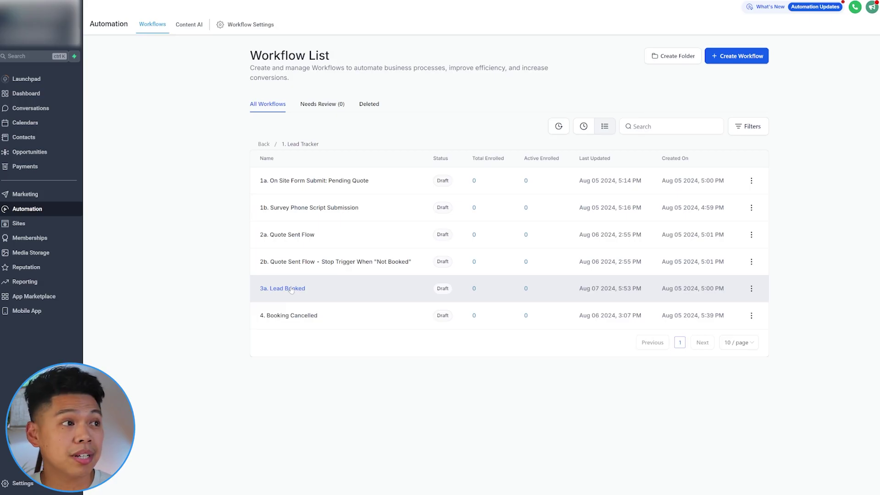
{"action": "left_click", "coordinate": [264, 144]}
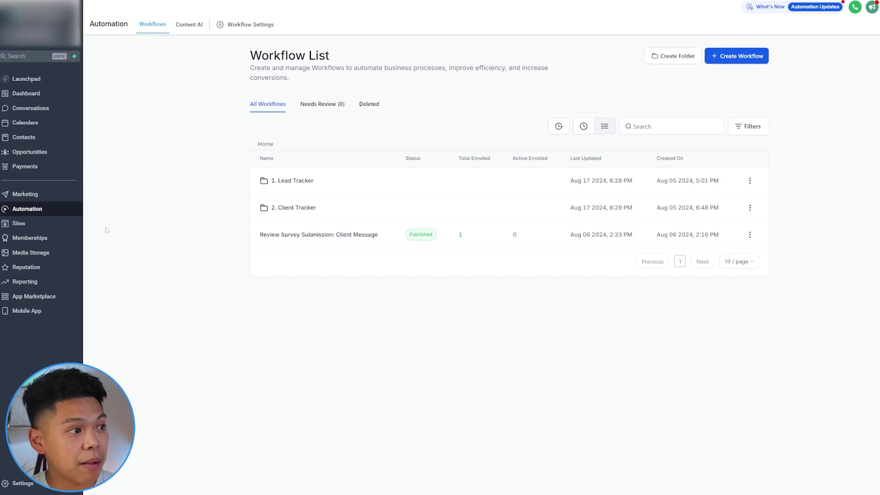
- Review the A2P Compliant Funnel Cleaning Biz funnel's Survey and Success Page steps, previewing the live Success Page
{"action": "left_click", "coordinate": [53, 227]}
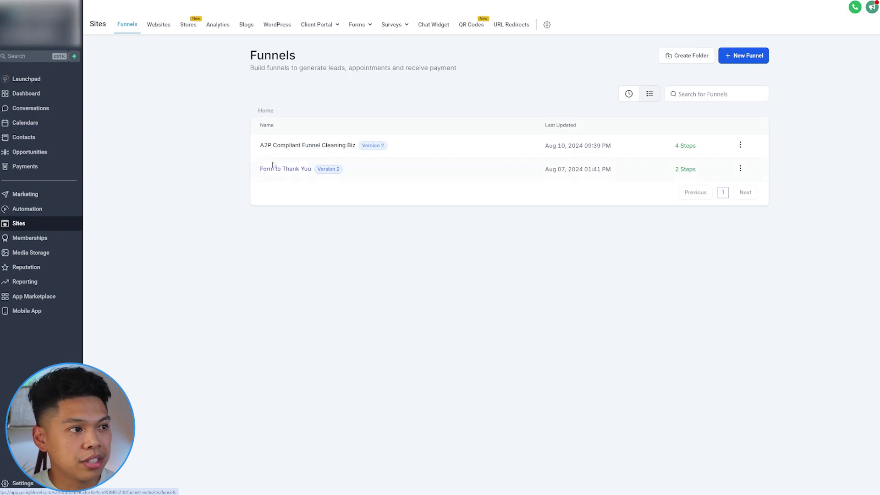
{"action": "left_click", "coordinate": [293, 149]}
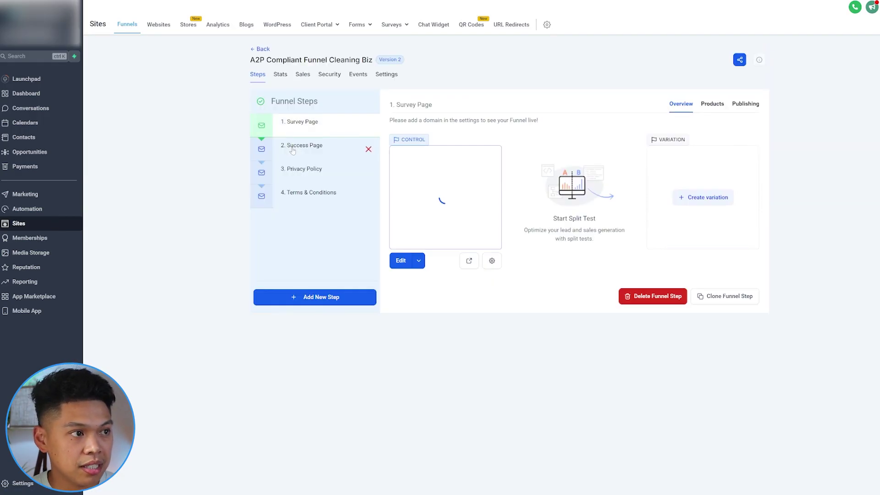
{"action": "left_click", "coordinate": [293, 149]}
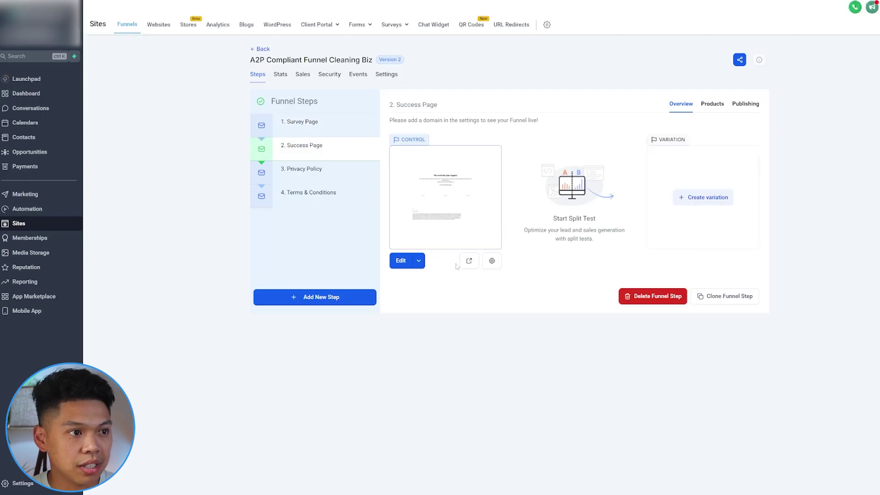
{"action": "left_click", "coordinate": [321, 123]}
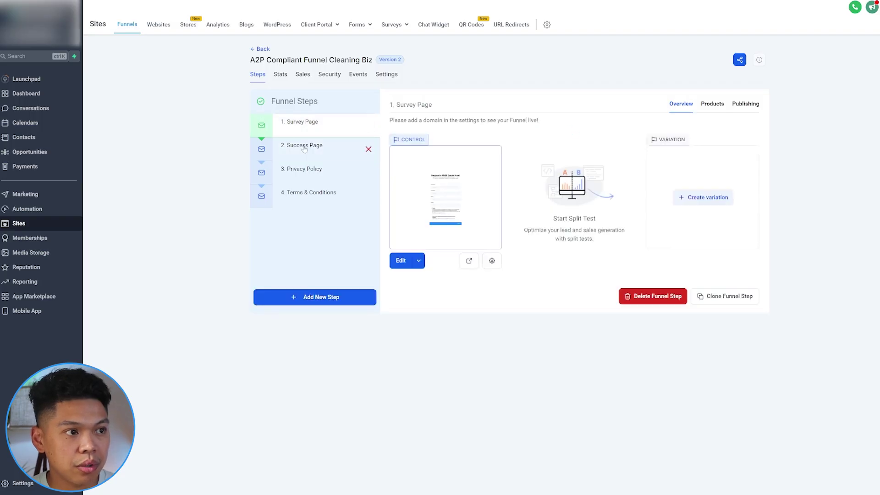
{"action": "left_click", "coordinate": [321, 146]}
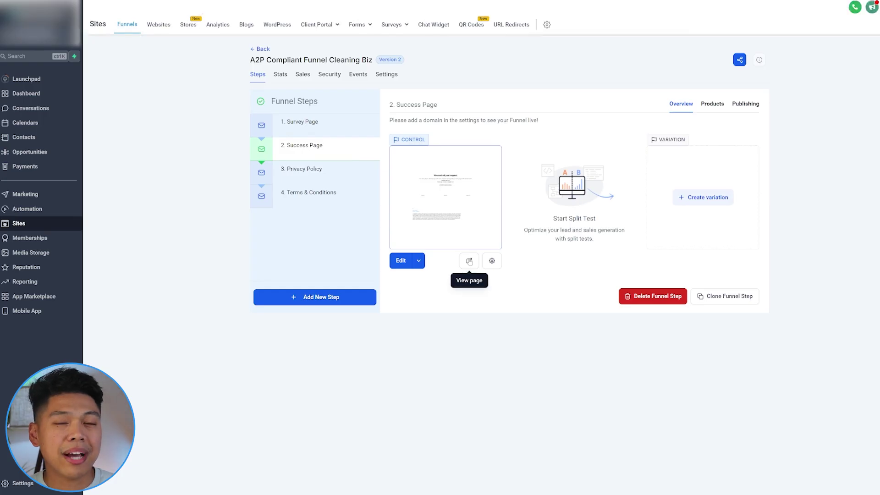
{"action": "left_click", "coordinate": [470, 260]}
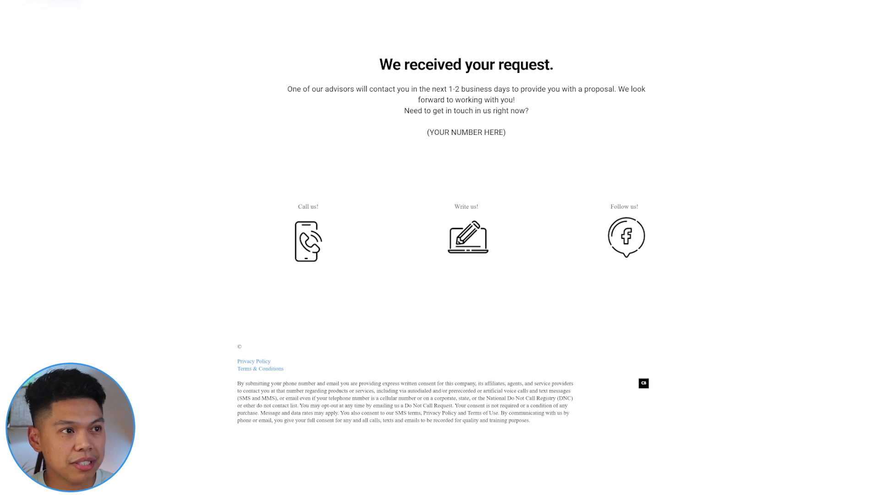
{"action": "left_click_drag", "start_coordinate": [356, 57], "coordinate": [685, 145]}
{"action": "left_click", "coordinate": [674, 136]}
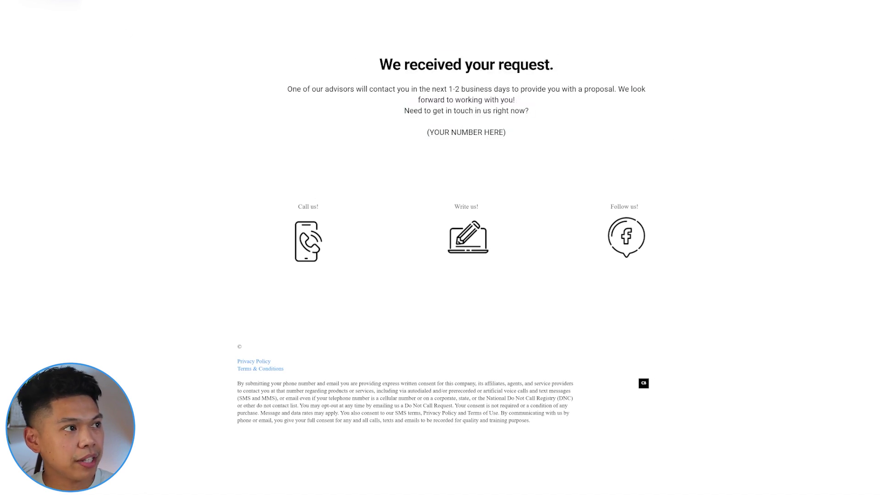
{"action": "key", "text": "ctrl+w"}
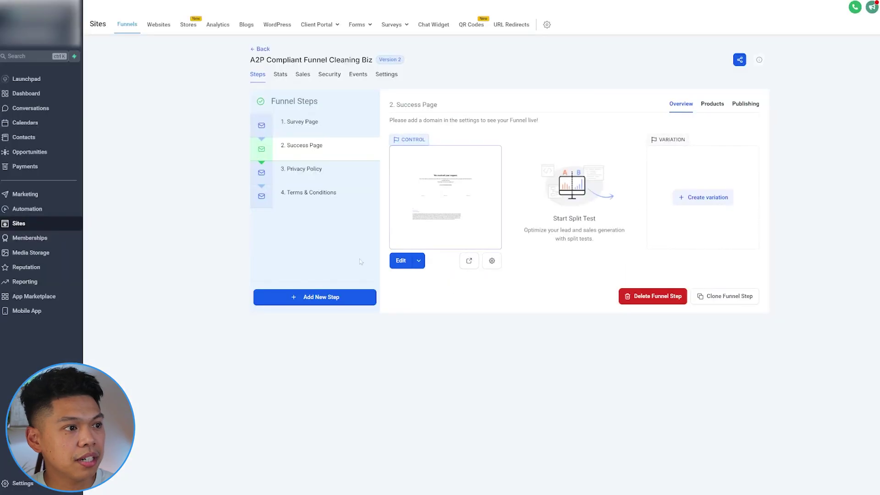
{"action": "left_click", "coordinate": [263, 50]}
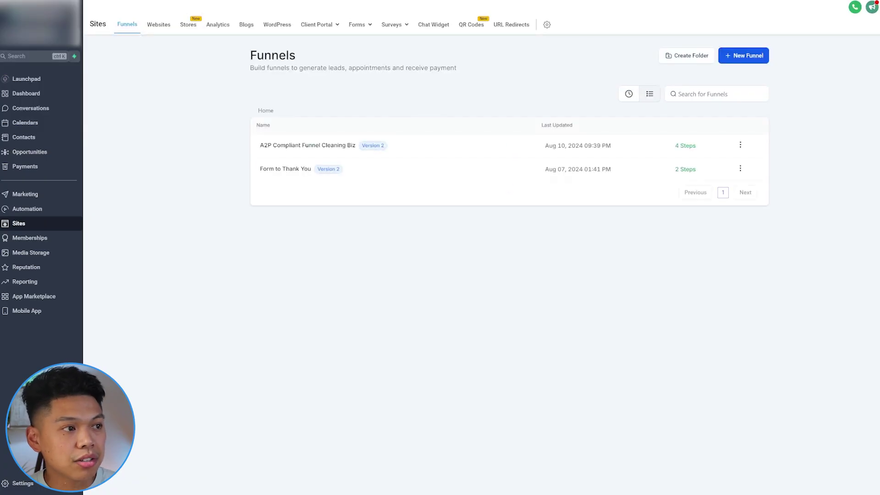
- Preview the Form to Thank You funnel's live Form page and scroll through it
{"action": "left_click", "coordinate": [284, 172]}
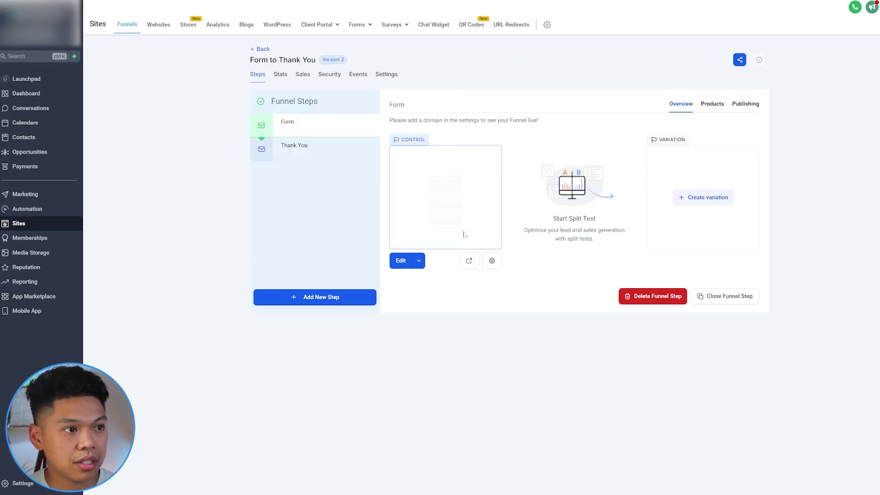
{"action": "left_click", "coordinate": [469, 261]}
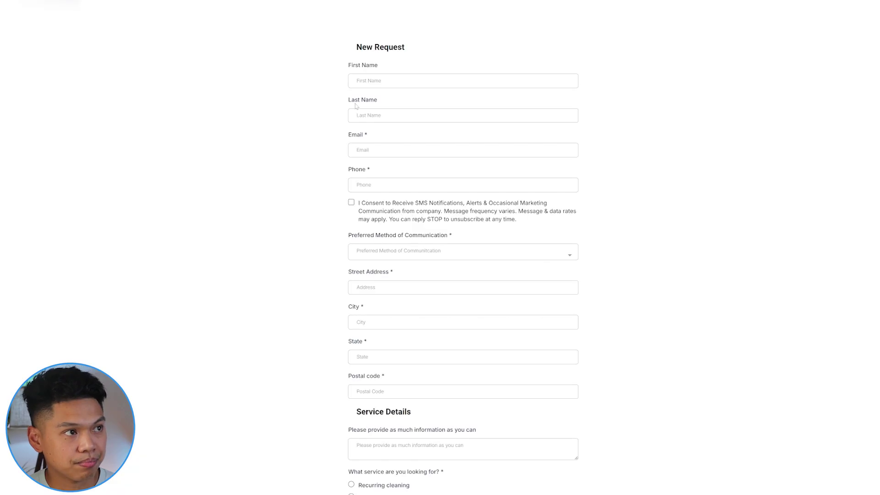
{"action": "scroll", "coordinate": [463, 247], "scroll_direction": "down", "scroll_amount": 8}
{"action": "scroll", "coordinate": [463, 247], "scroll_direction": "up", "scroll_amount": 8}
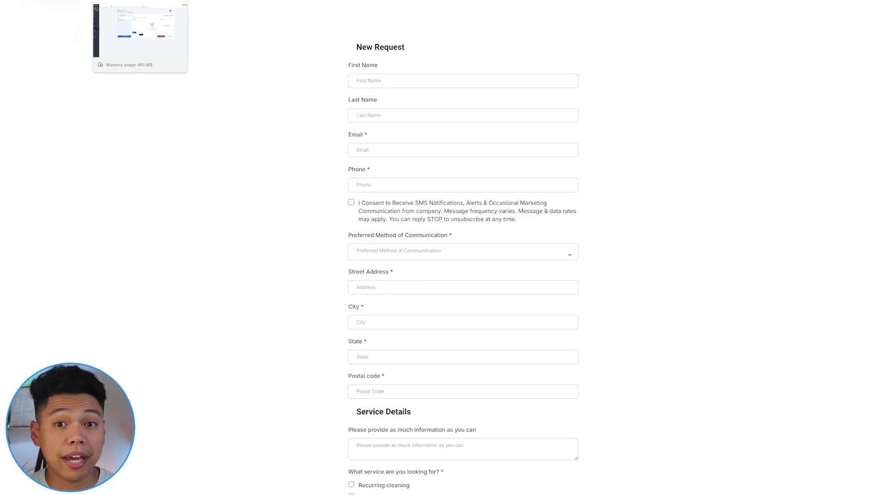
{"action": "key", "text": "ctrl+w"}
{"action": "mouse_move", "coordinate": [362, 31]}
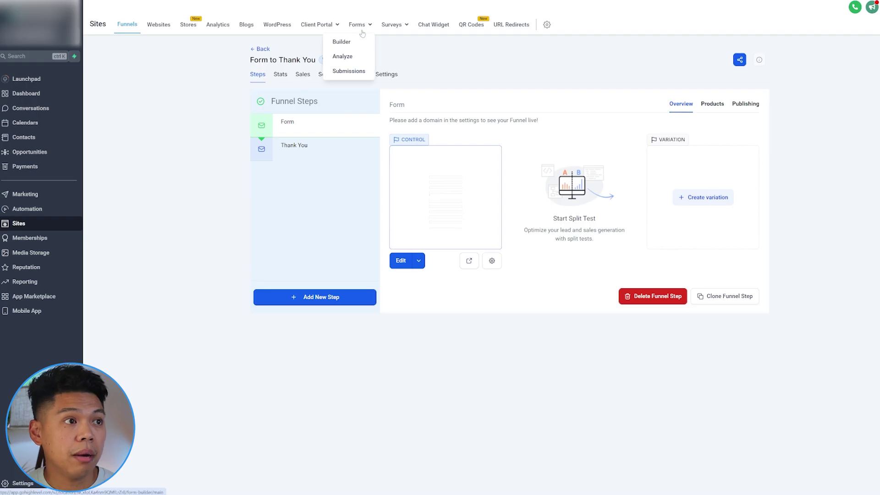
- Open Forms and scroll through the Book Now Form before returning to the list
{"action": "left_click", "coordinate": [358, 42]}
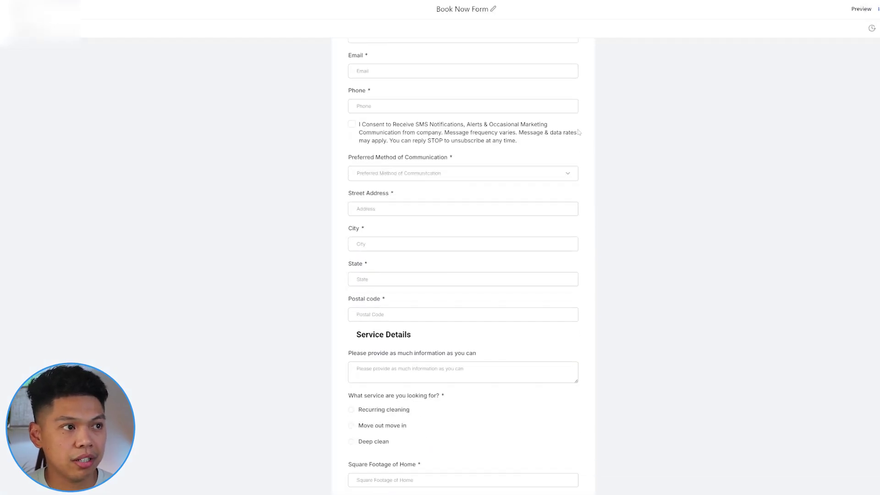
{"action": "scroll", "coordinate": [578, 133], "scroll_direction": "down", "scroll_amount": 3}
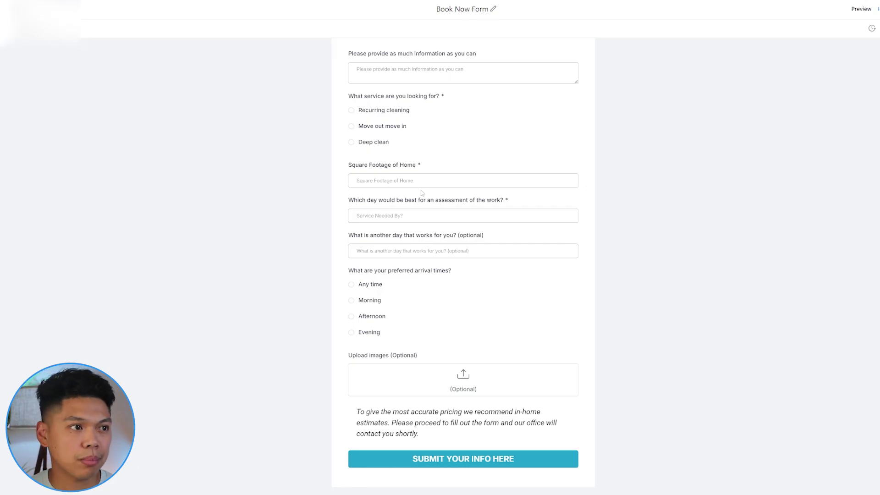
{"action": "scroll", "coordinate": [422, 192], "scroll_direction": "up", "scroll_amount": 9}
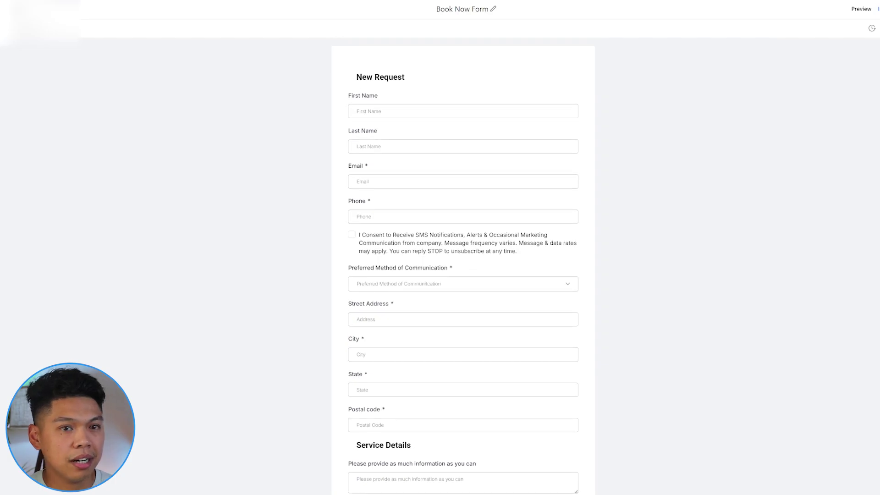
{"action": "scroll", "coordinate": [463, 266], "scroll_direction": "down", "scroll_amount": 7}
{"action": "scroll", "coordinate": [463, 265], "scroll_direction": "up", "scroll_amount": 4}
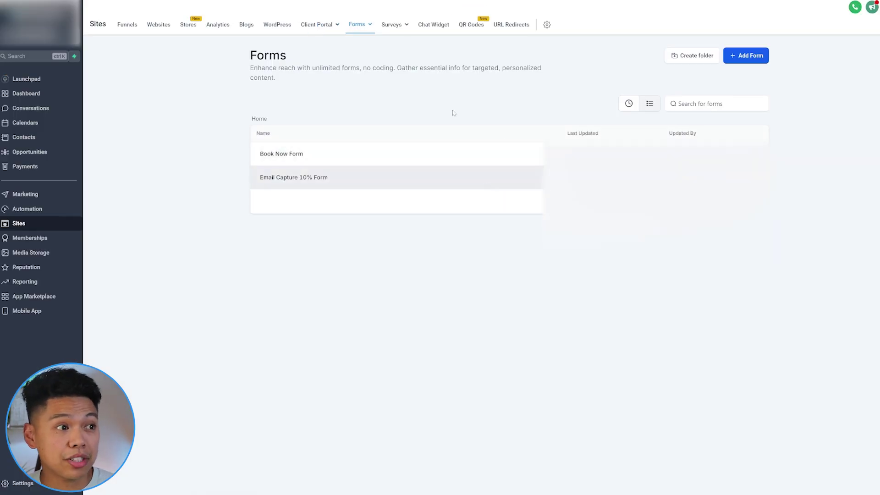
- Open Surveys and scroll through the Incoming Call Script survey before returning to the list
{"action": "mouse_move", "coordinate": [395, 25]}
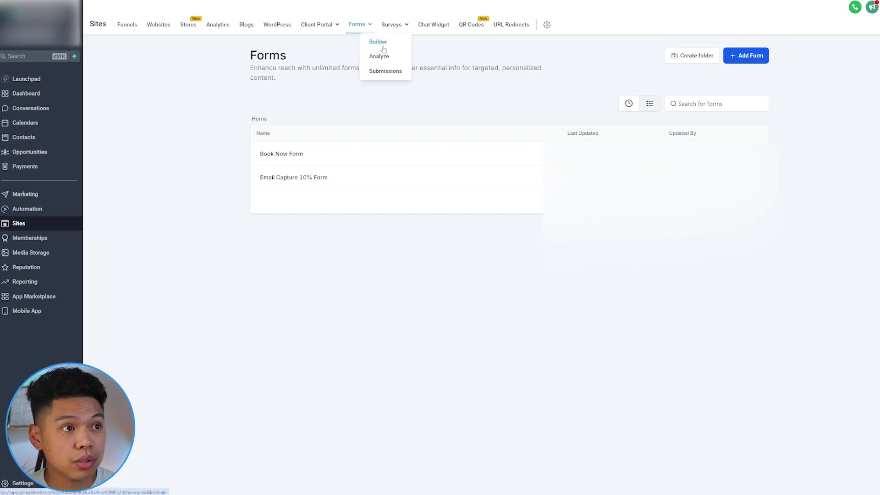
{"action": "left_click", "coordinate": [384, 49]}
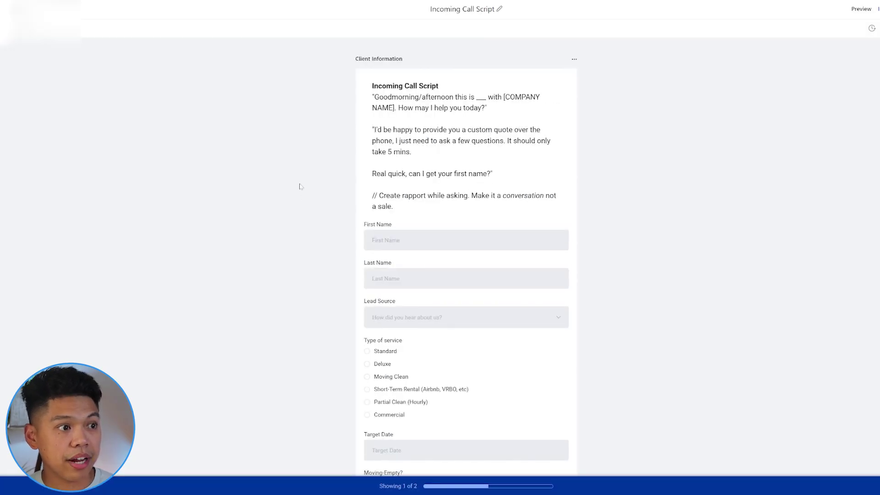
{"action": "scroll", "coordinate": [303, 182], "scroll_direction": "down", "scroll_amount": 3}
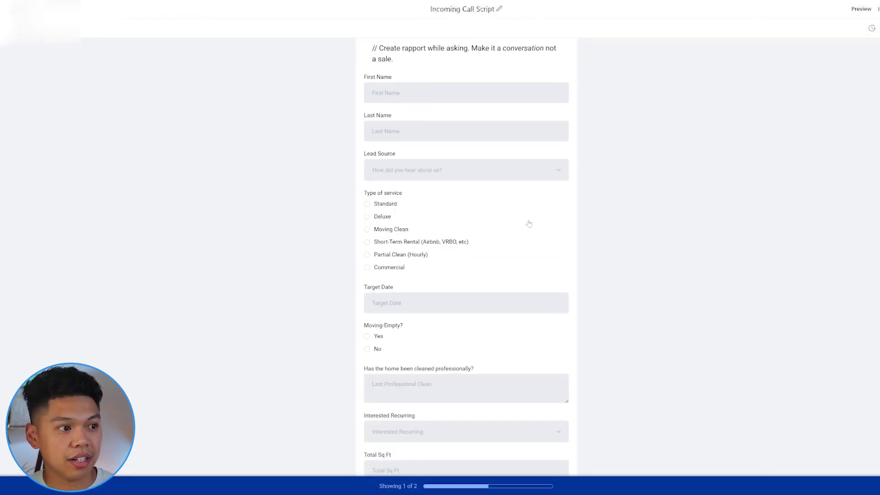
{"action": "scroll", "coordinate": [446, 261], "scroll_direction": "up", "scroll_amount": 3}
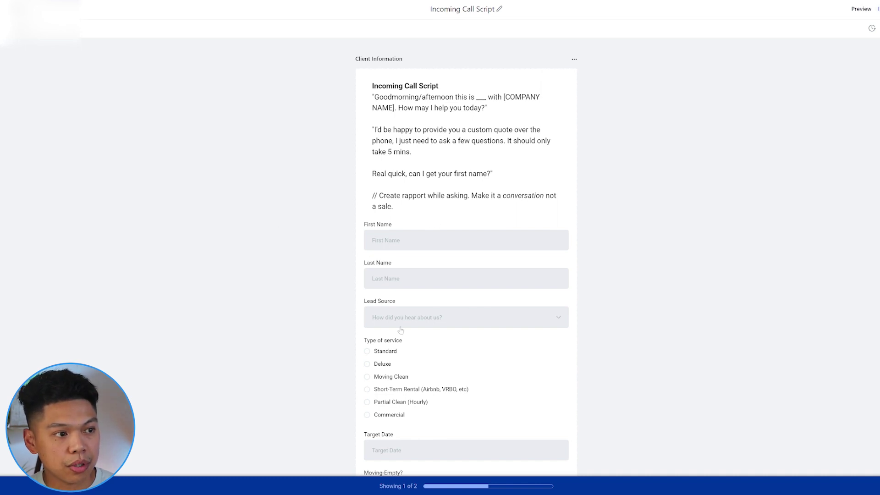
{"action": "scroll", "coordinate": [419, 298], "scroll_direction": "down", "scroll_amount": 2}
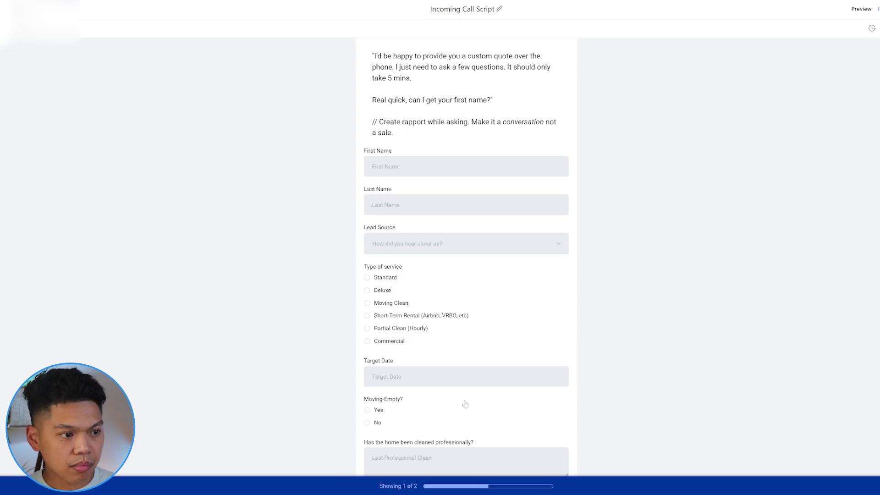
{"action": "scroll", "coordinate": [459, 358], "scroll_direction": "up", "scroll_amount": 2}
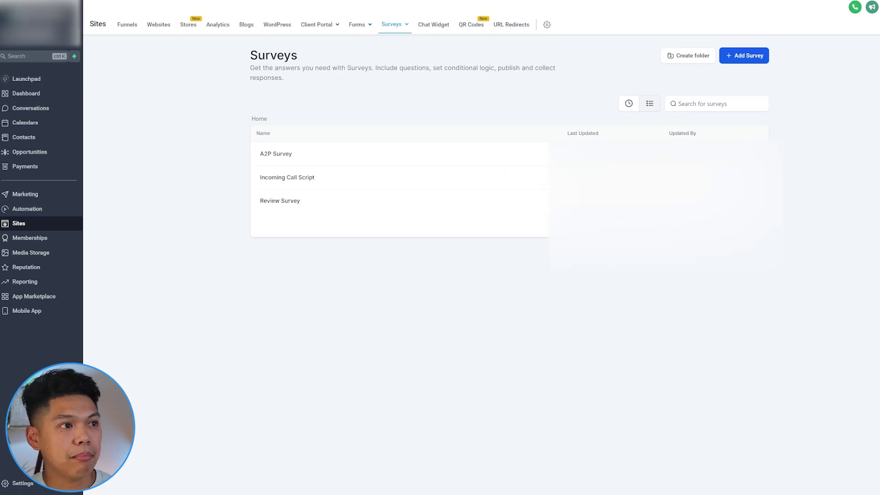
- Open Opportunities to see the Rc Test lead in Lead Tracker's Pending Quote stage
{"action": "left_click", "coordinate": [29, 152]}
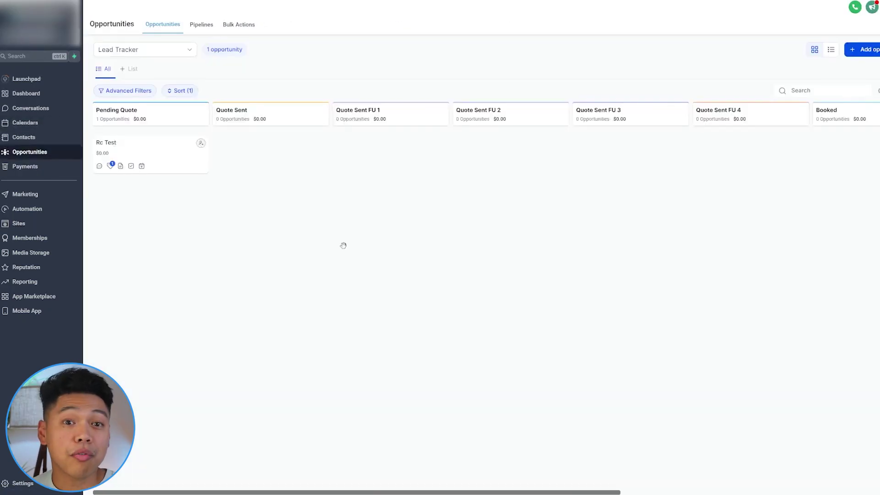